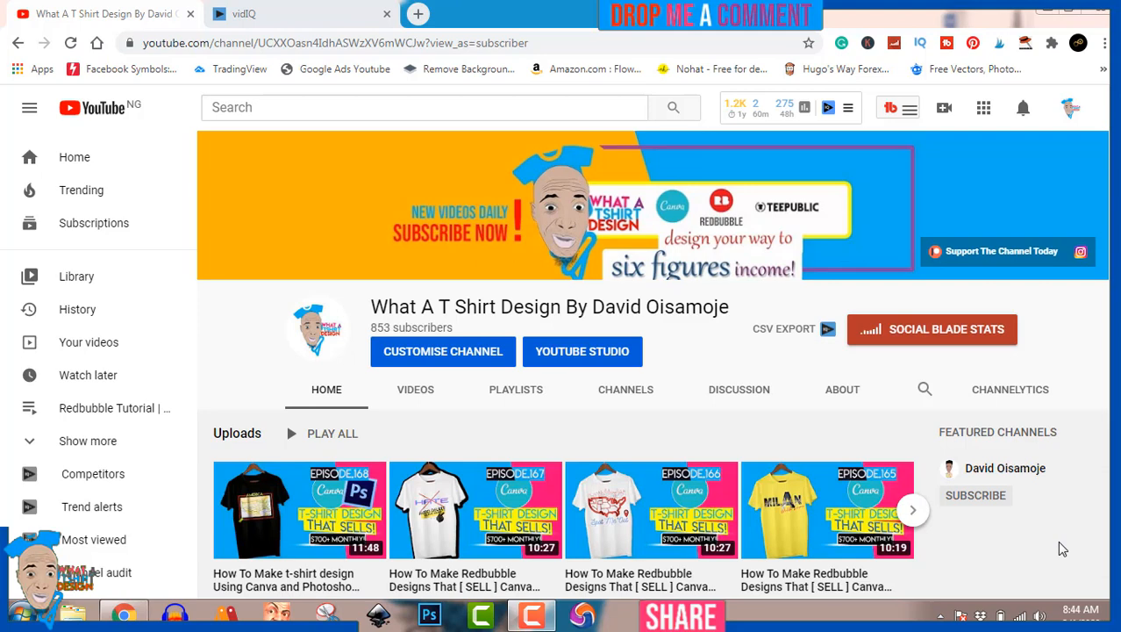
pyautogui.click(1024, 109)
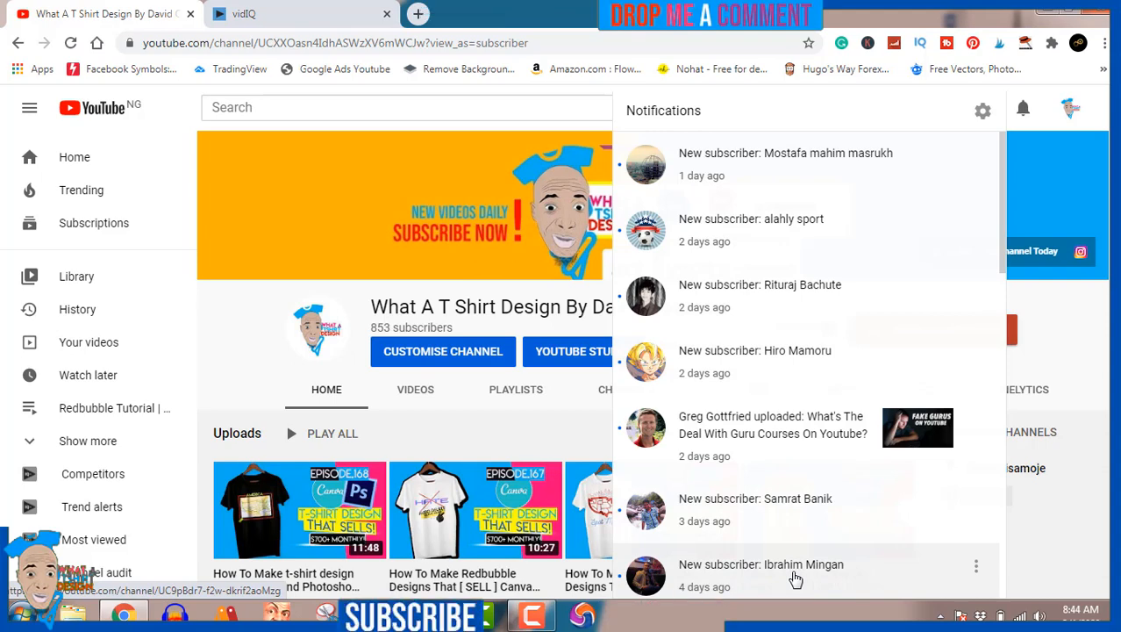
pyautogui.click(1076, 304)
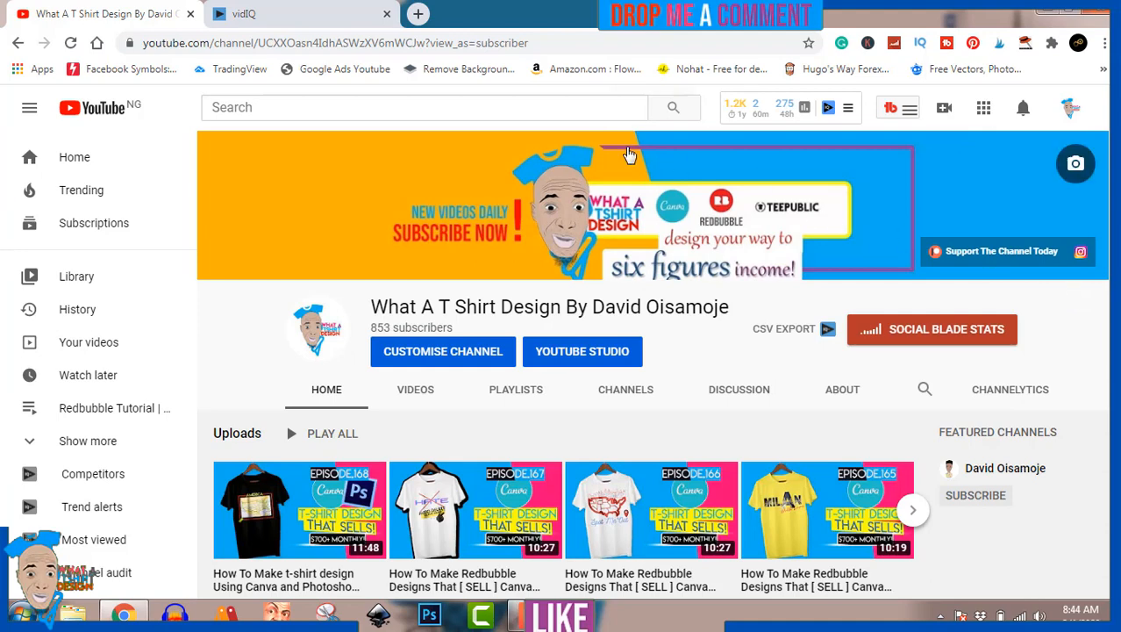
# - Close the vidIQ page and open the Canva home page in a new browser tab
pyautogui.click(386, 14)
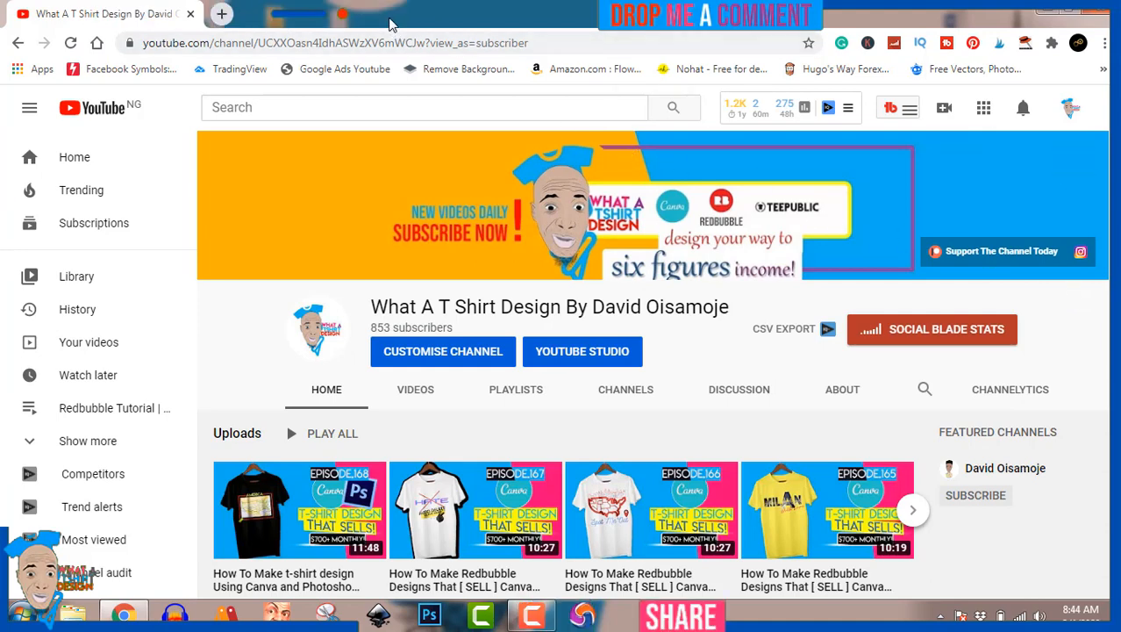
pyautogui.click(220, 14)
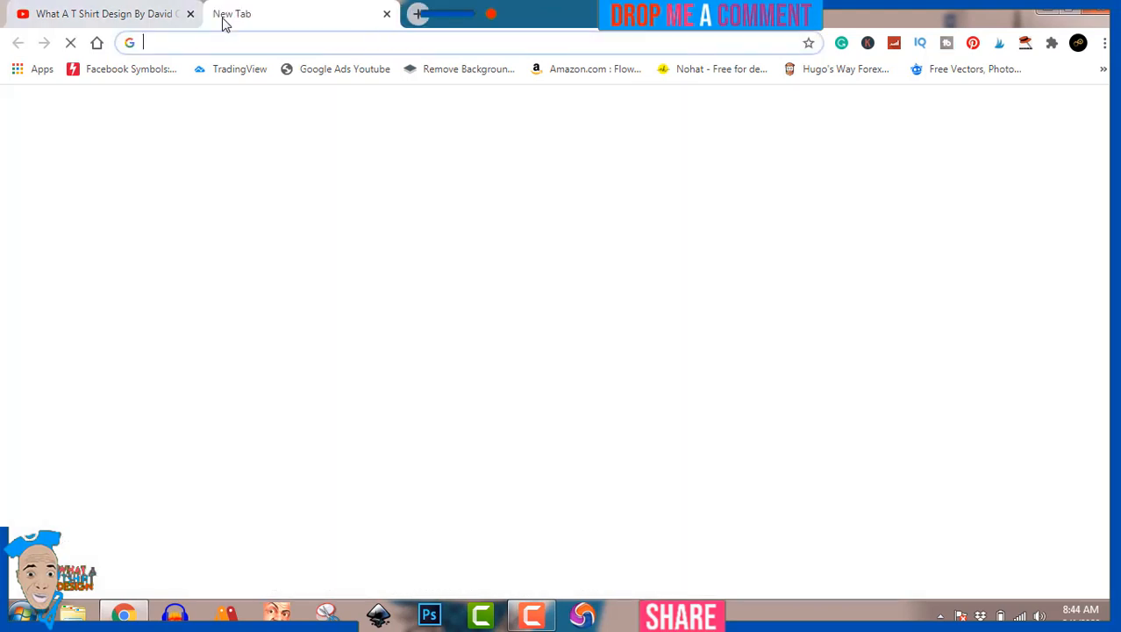
pyautogui.click(120, 13)
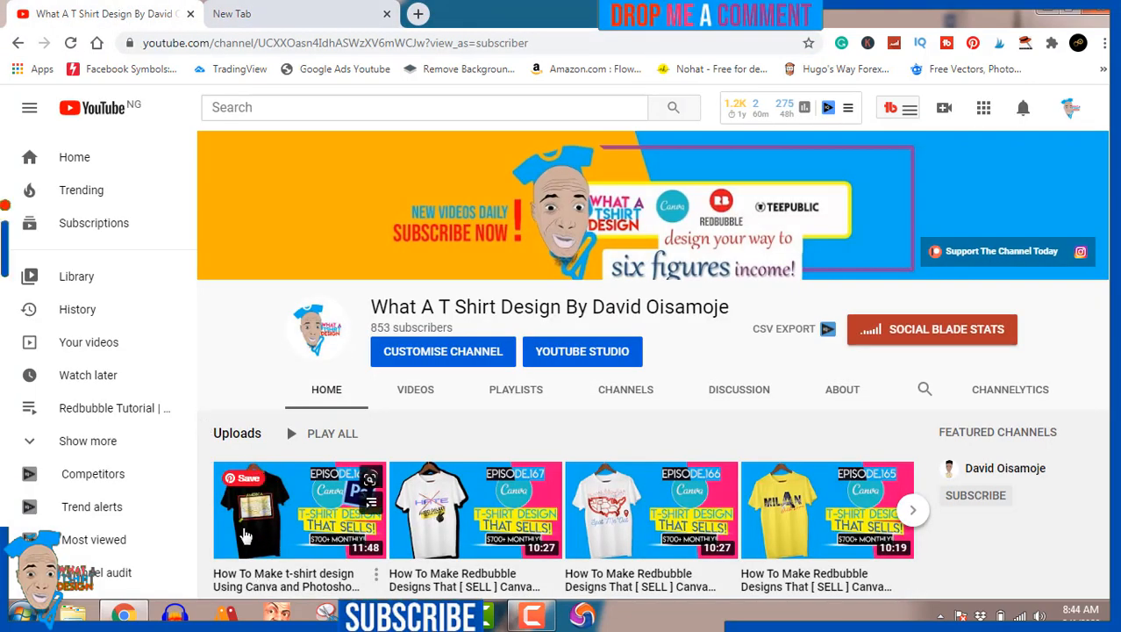
pyautogui.click(267, 13)
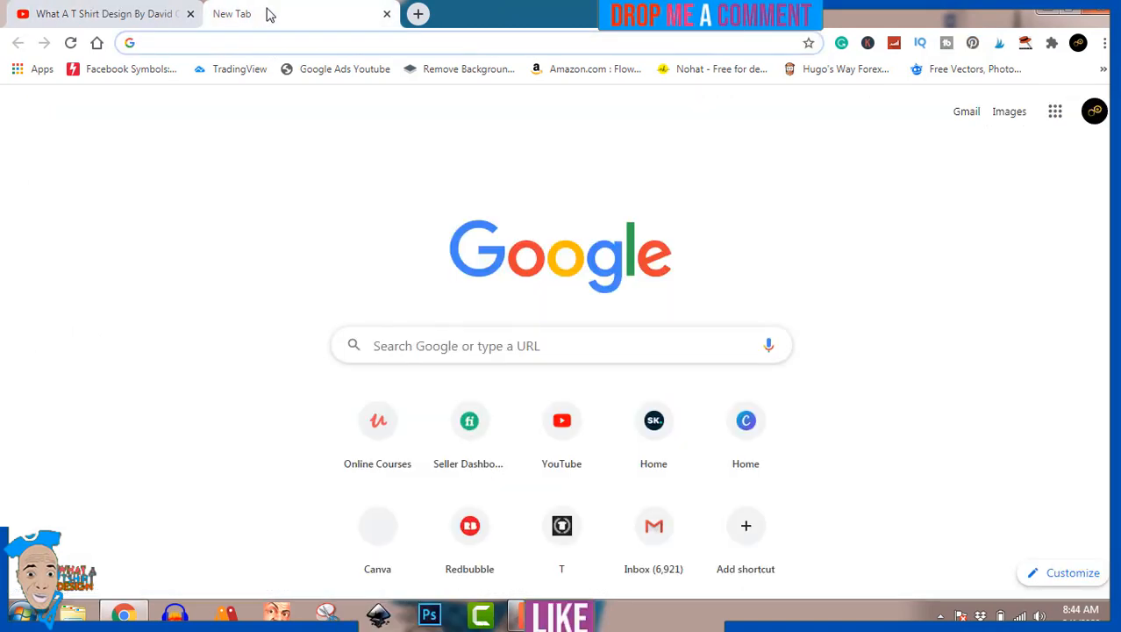
pyautogui.click(749, 428)
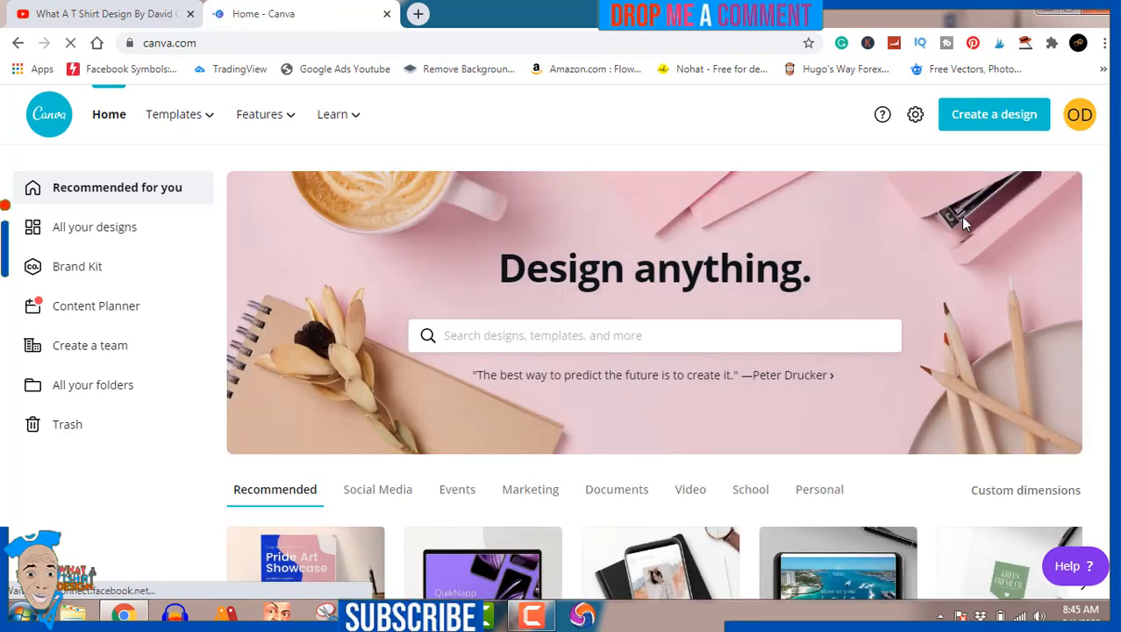
# - Create a new blank design with custom dimensions of 4500 × 5400 px
pyautogui.click(1004, 117)
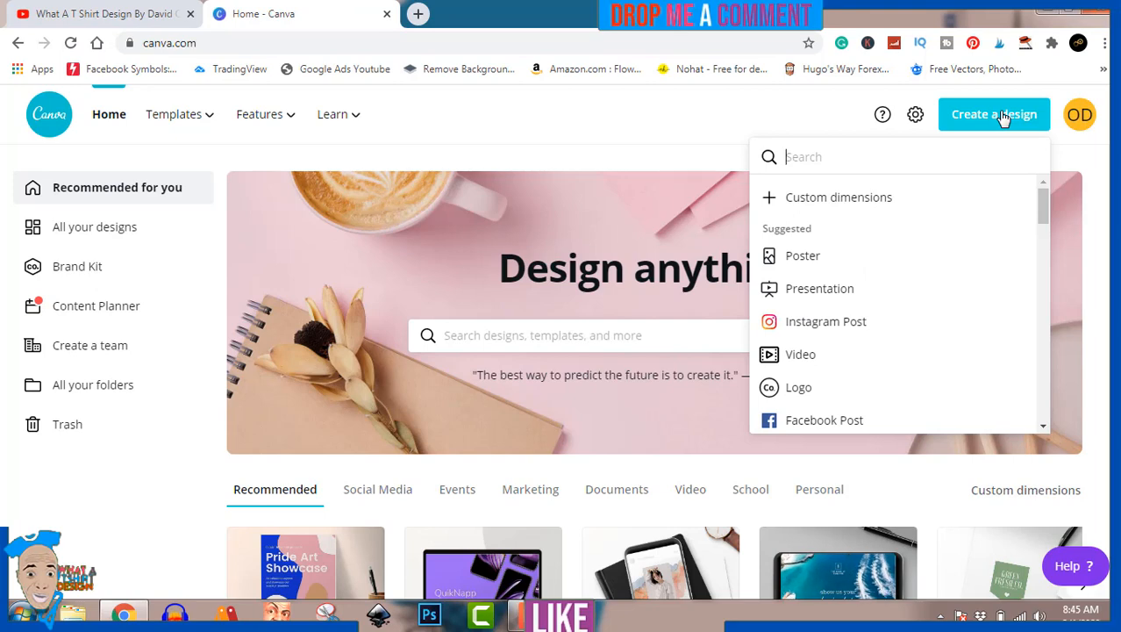
pyautogui.click(876, 203)
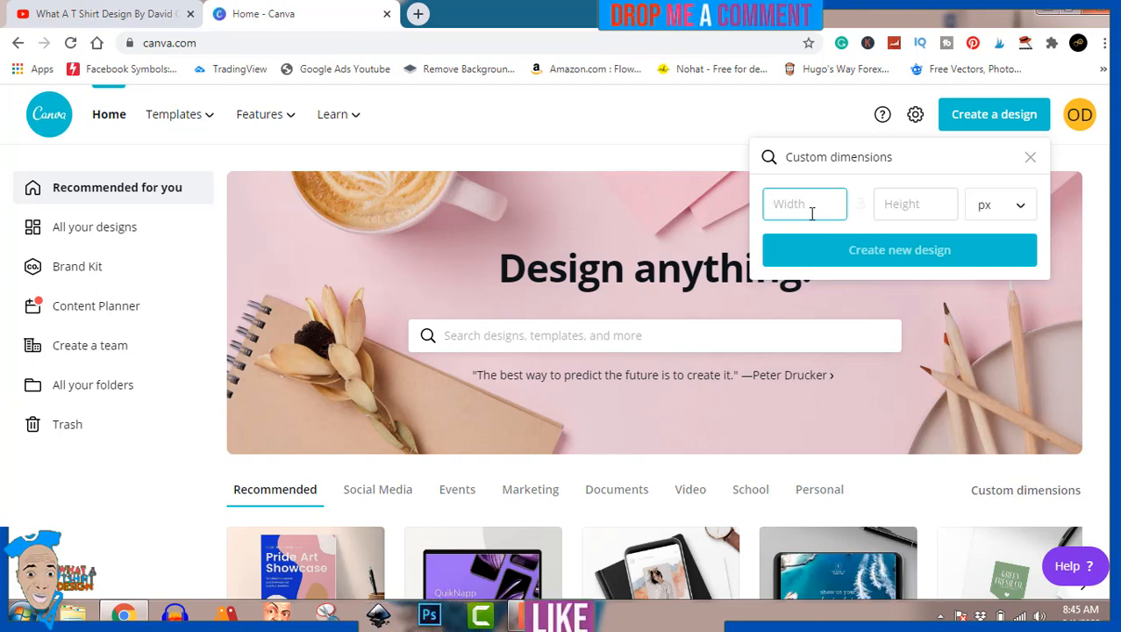
pyautogui.write('4500')
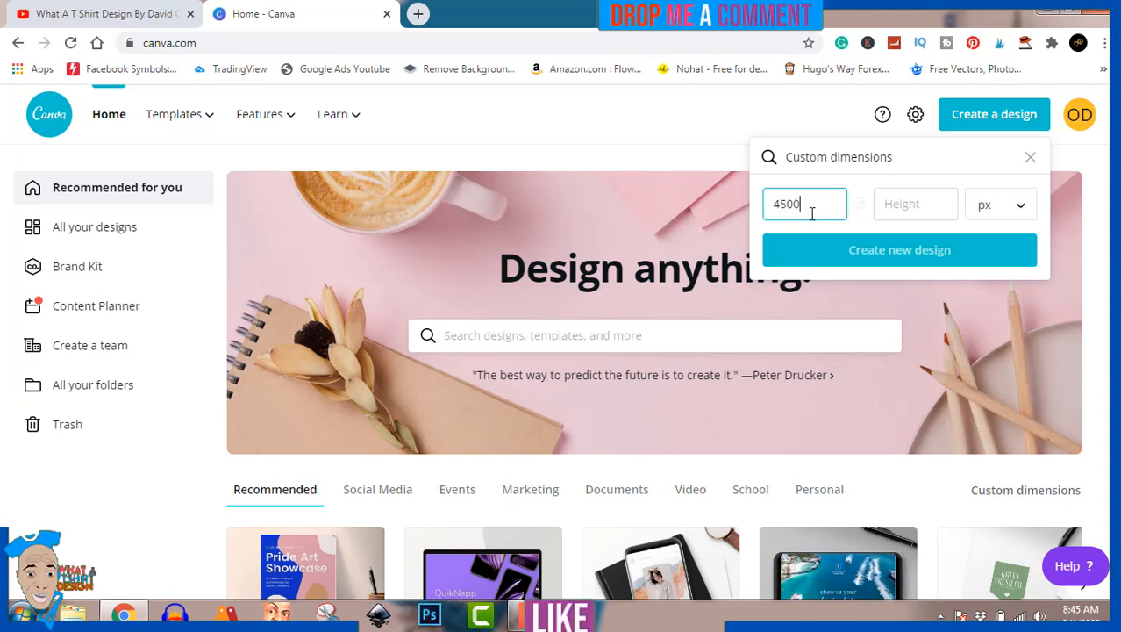
pyautogui.click(886, 199)
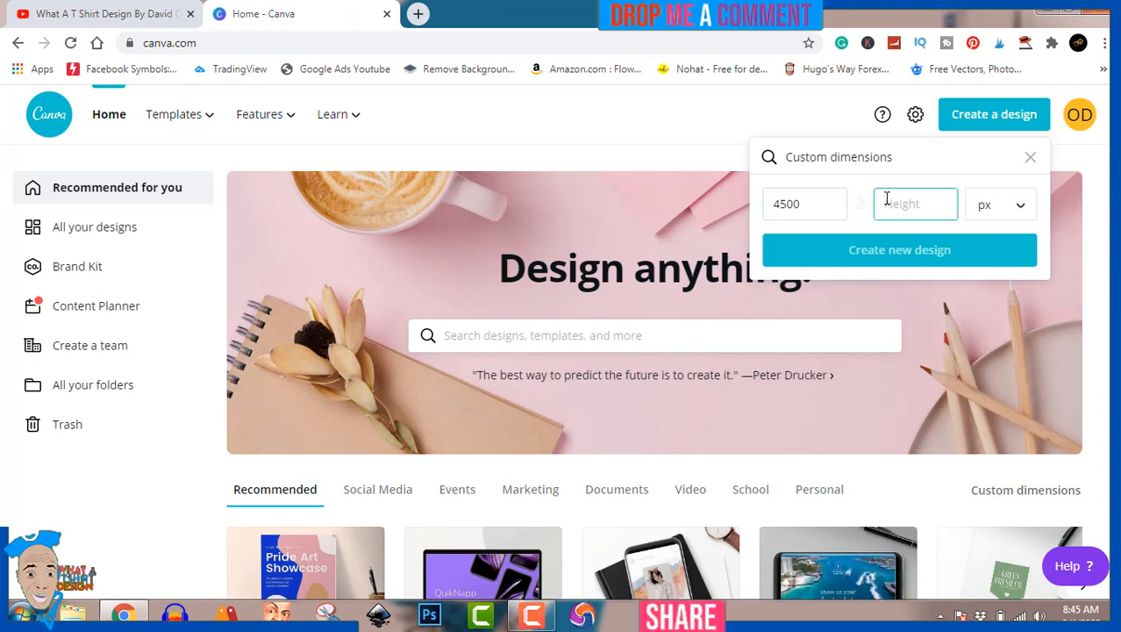
pyautogui.write('54')
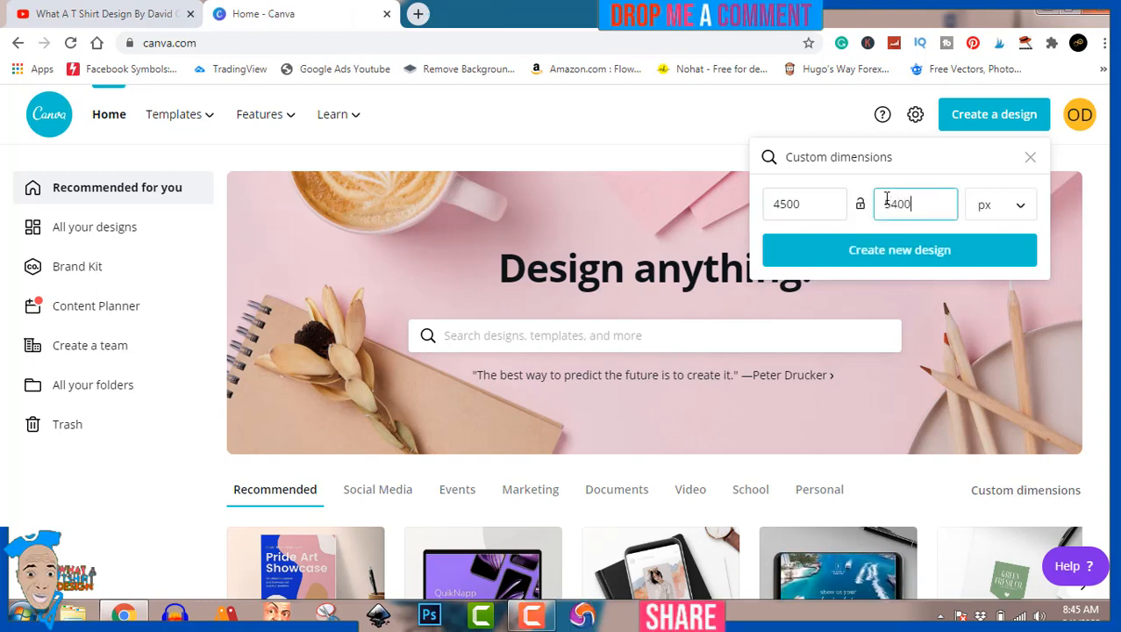
pyautogui.write('00')
pyautogui.click(896, 253)
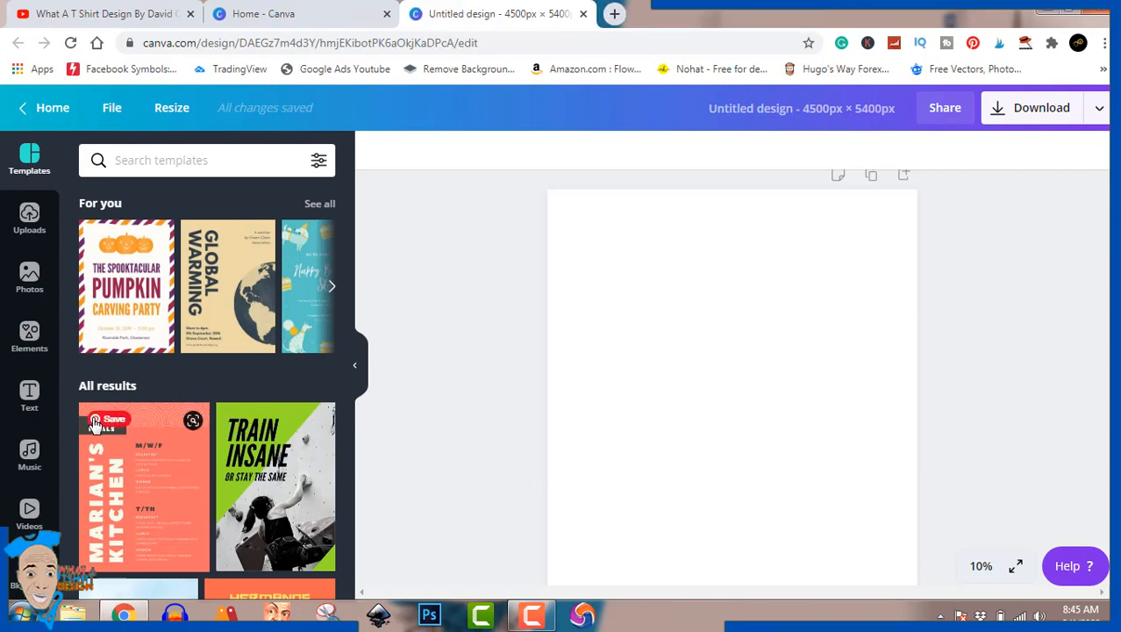
# - Search the design elements for "beer"
pyautogui.click(30, 337)
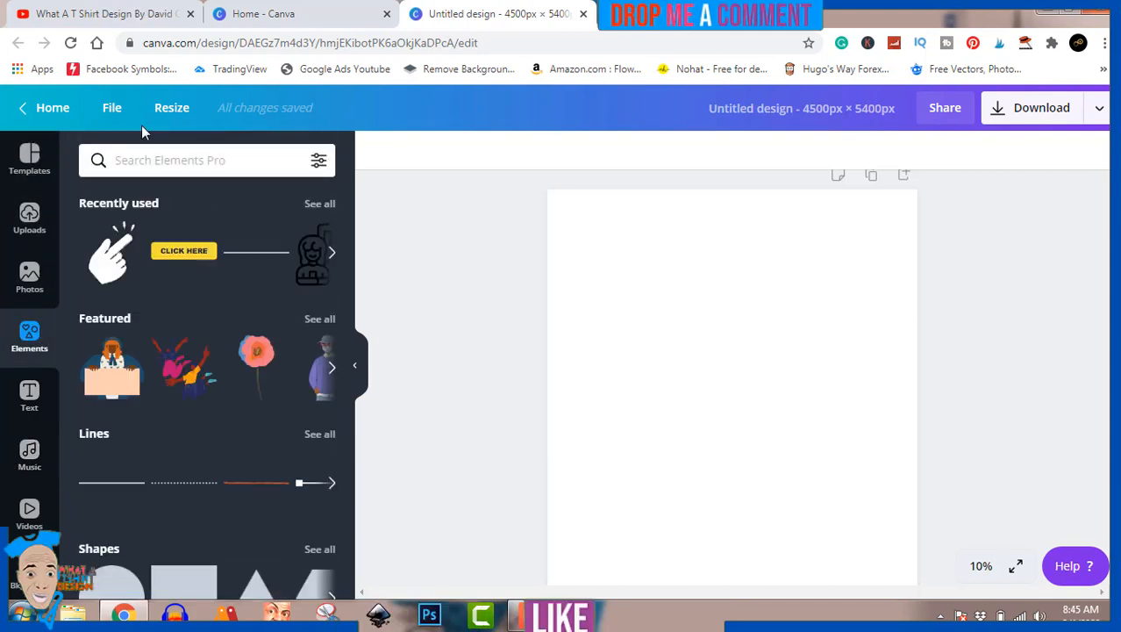
pyautogui.click(167, 159)
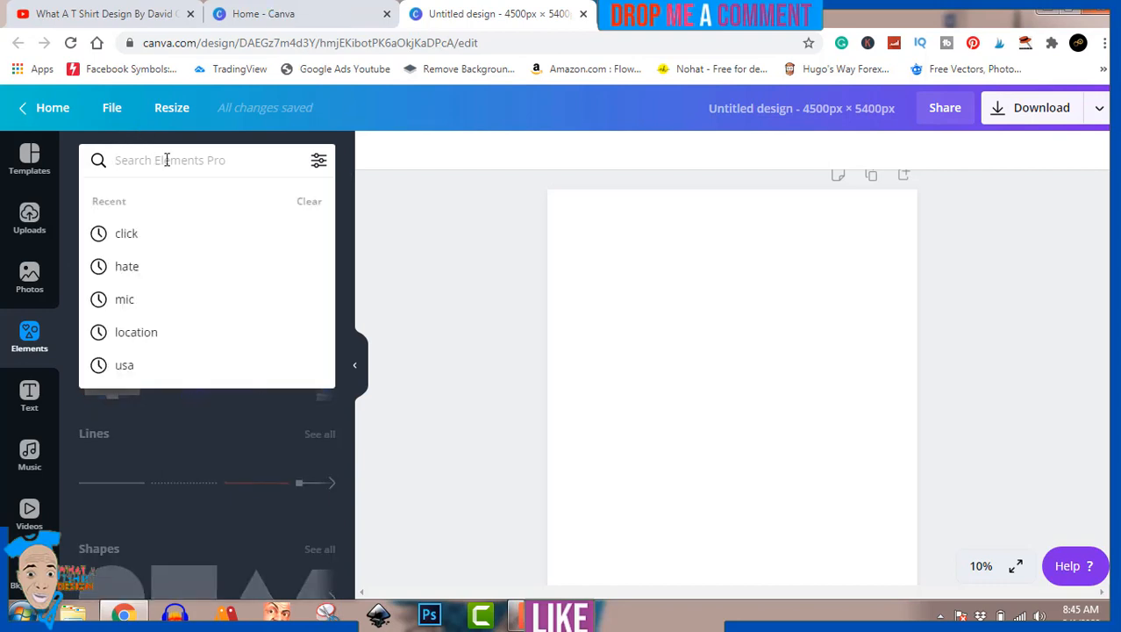
pyautogui.write('be')
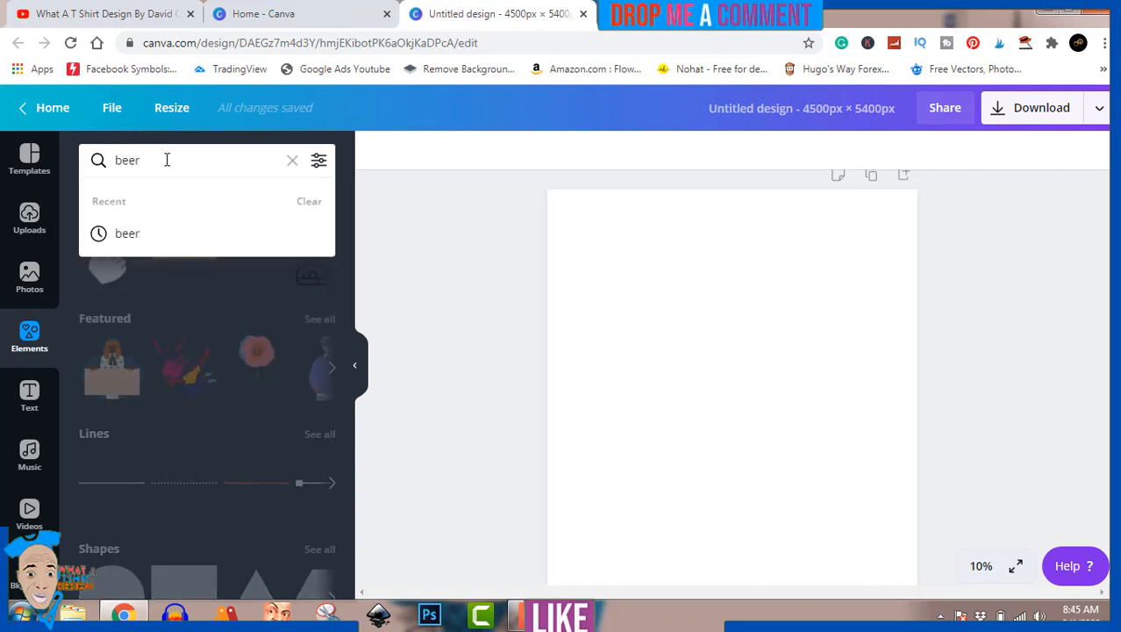
pyautogui.write('er')
pyautogui.press('Return')
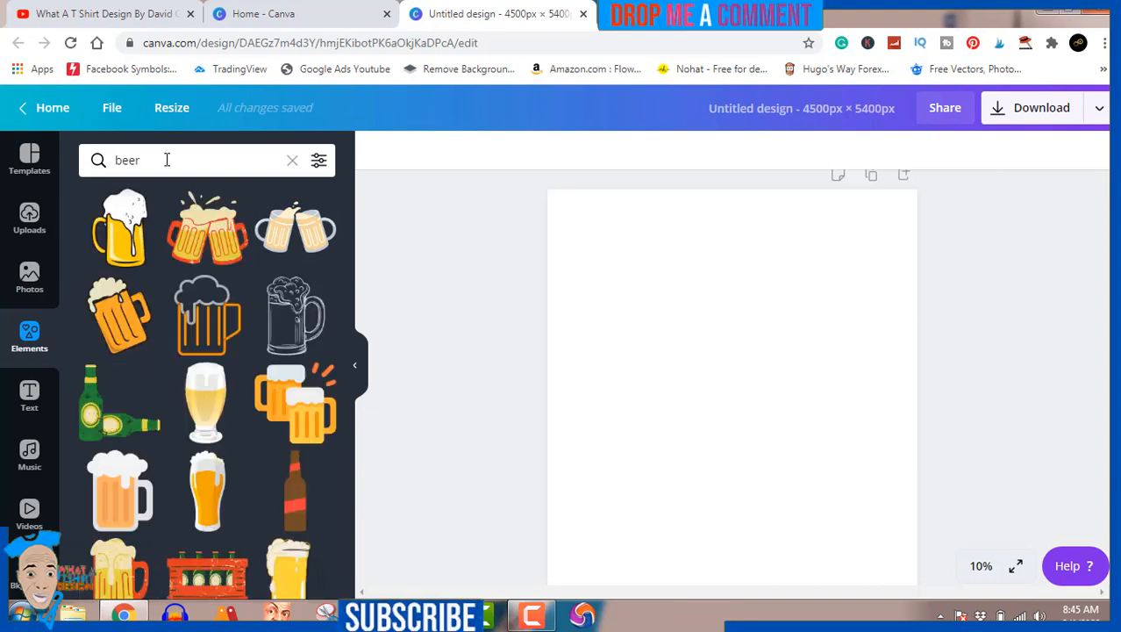
# - Filter the beer element results to show only Pro graphics
pyautogui.moveTo(287, 241)
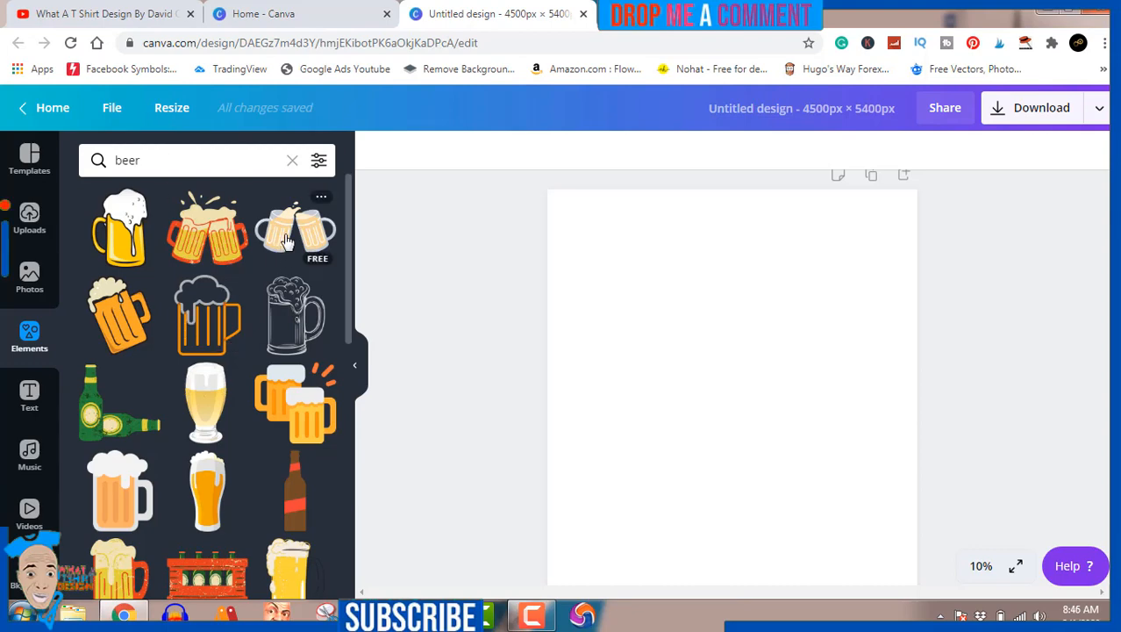
pyautogui.click(319, 161)
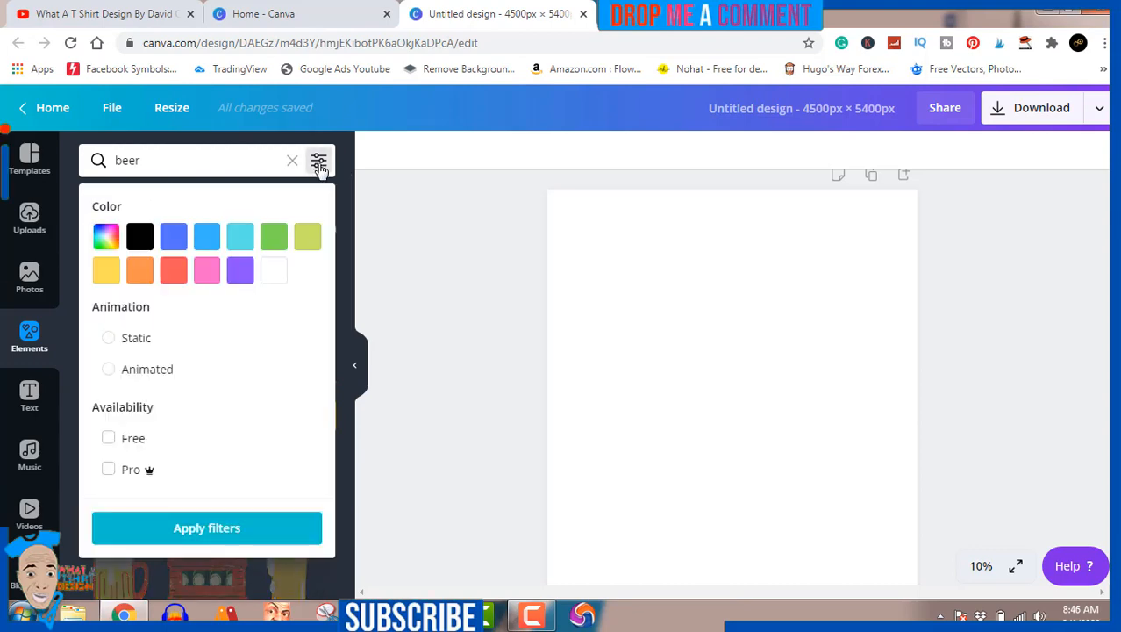
pyautogui.click(109, 469)
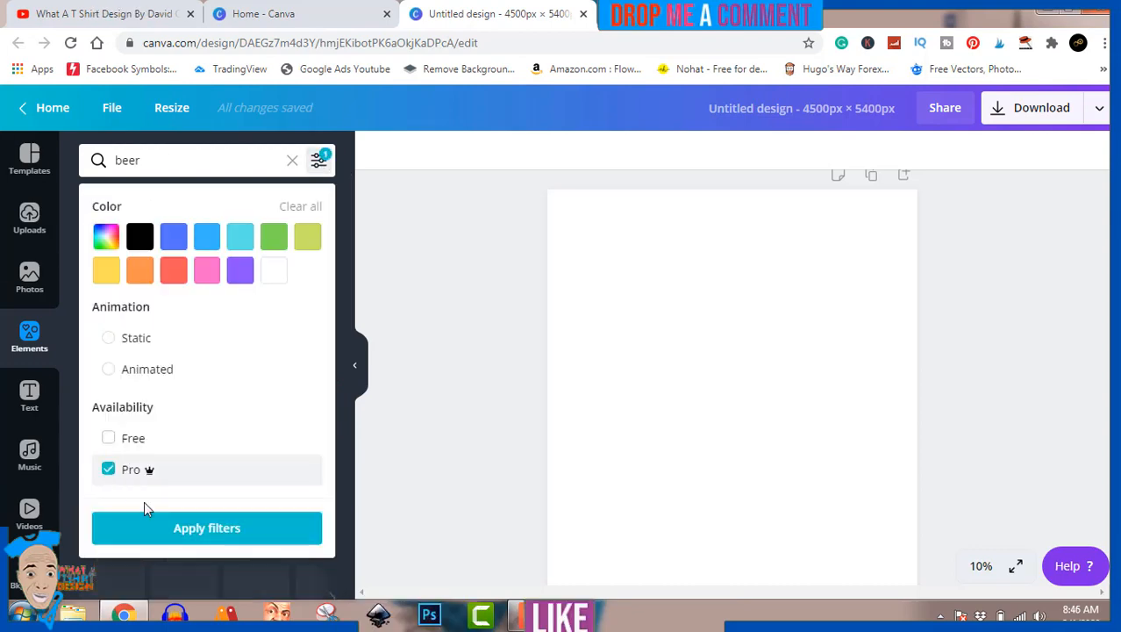
pyautogui.click(182, 531)
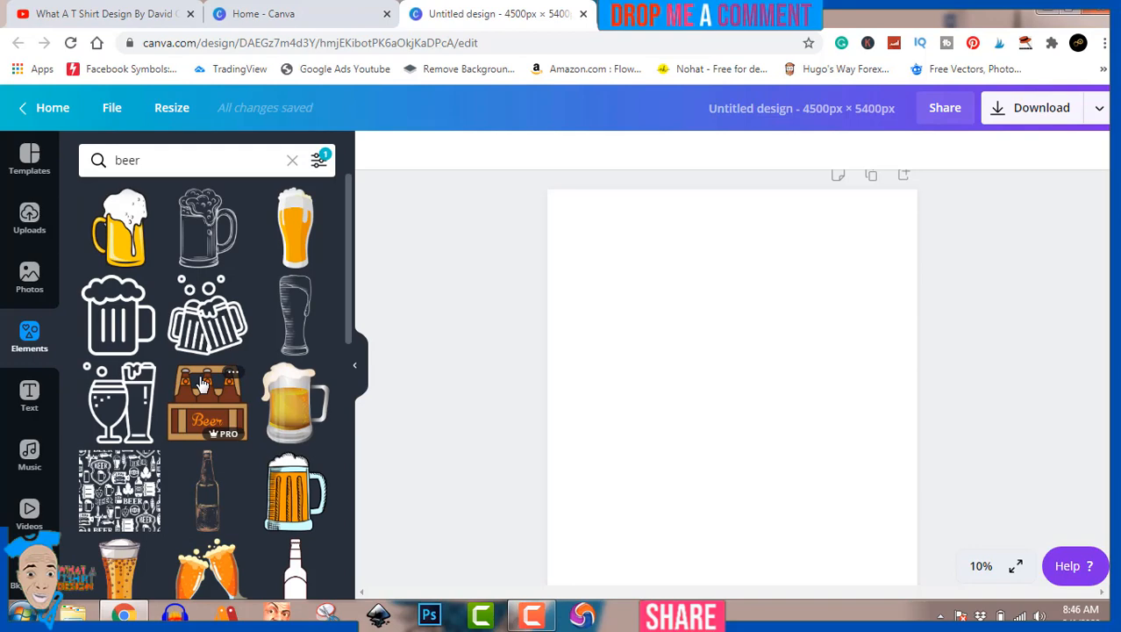
# - Add the hand-drawn beer mug with orange beer, blue-grey handle and dripping foam to the page
pyautogui.scroll(-2, 201, 384)
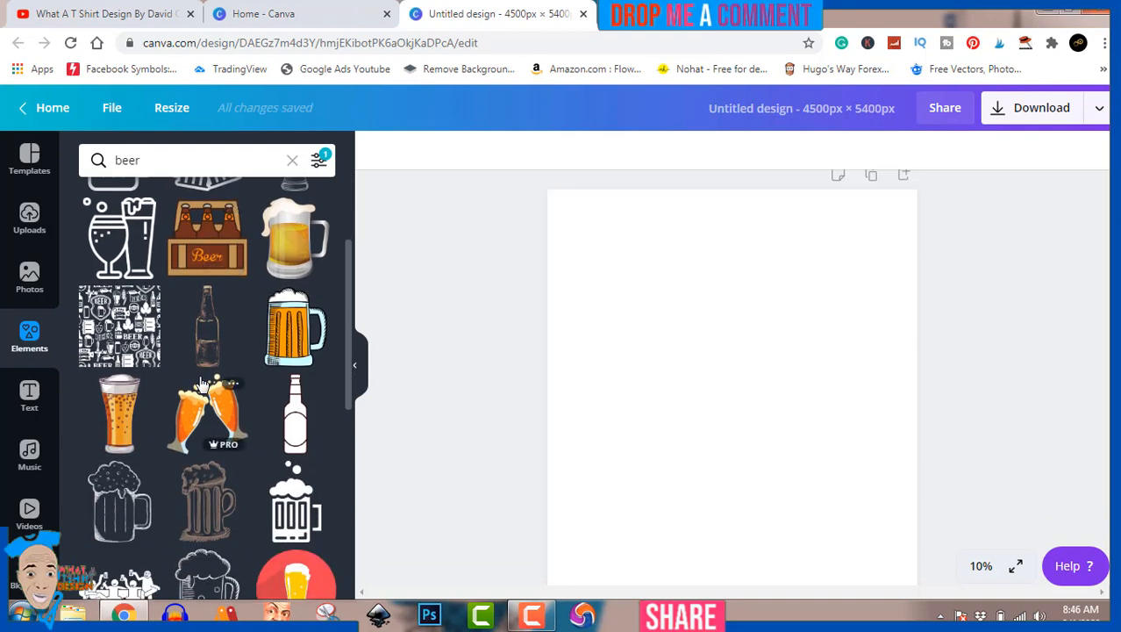
pyautogui.scroll(-1, 201, 383)
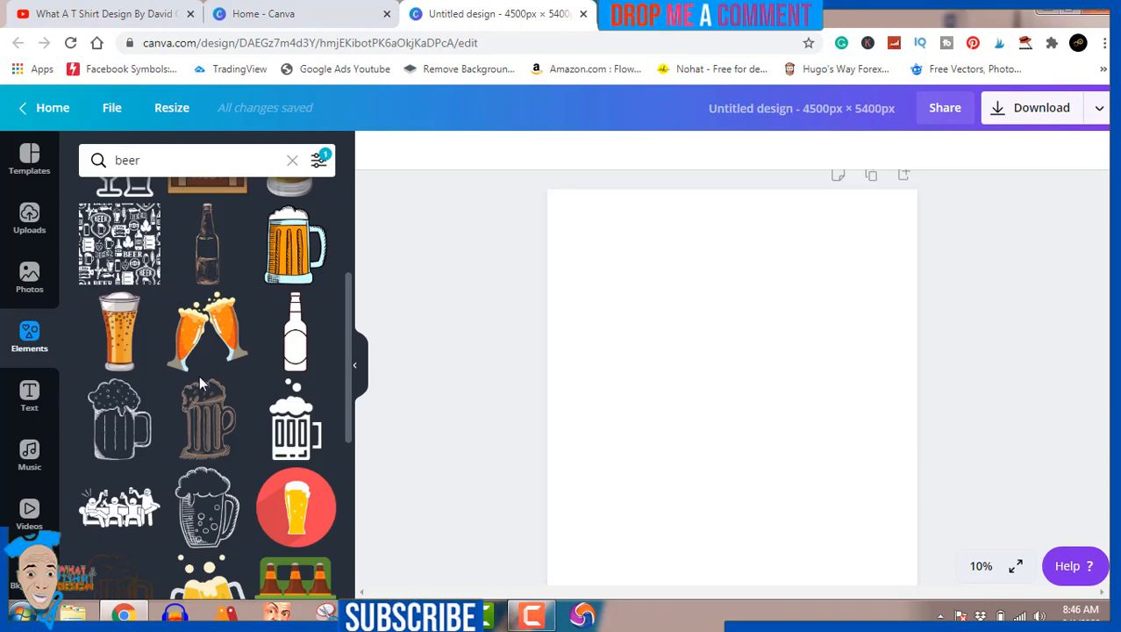
pyautogui.scroll(-4, 201, 383)
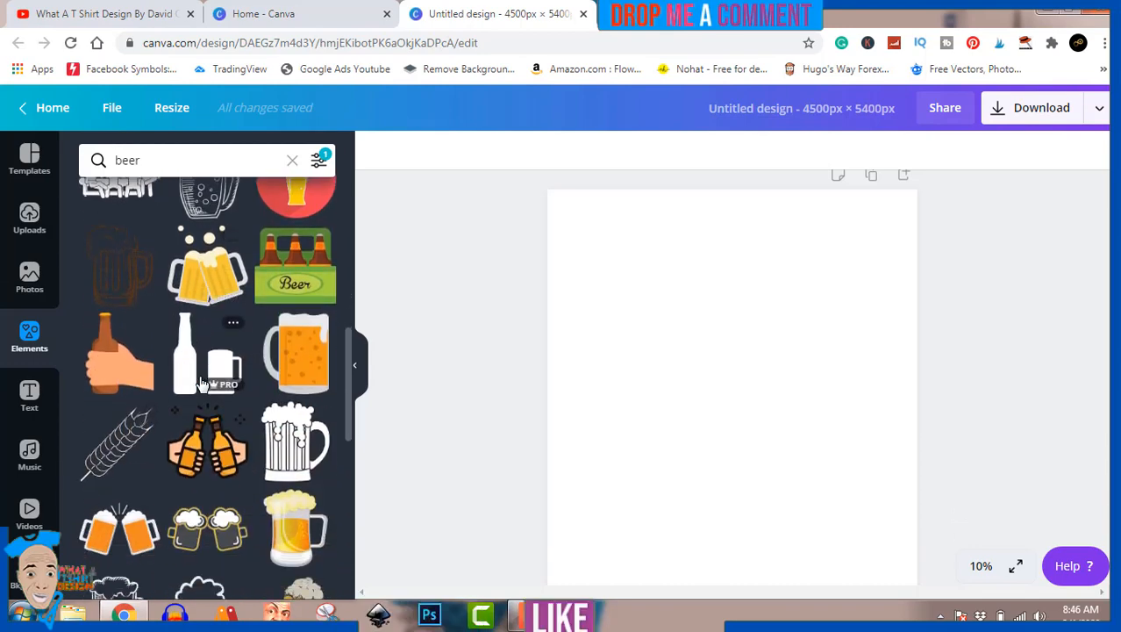
pyautogui.scroll(-3, 201, 383)
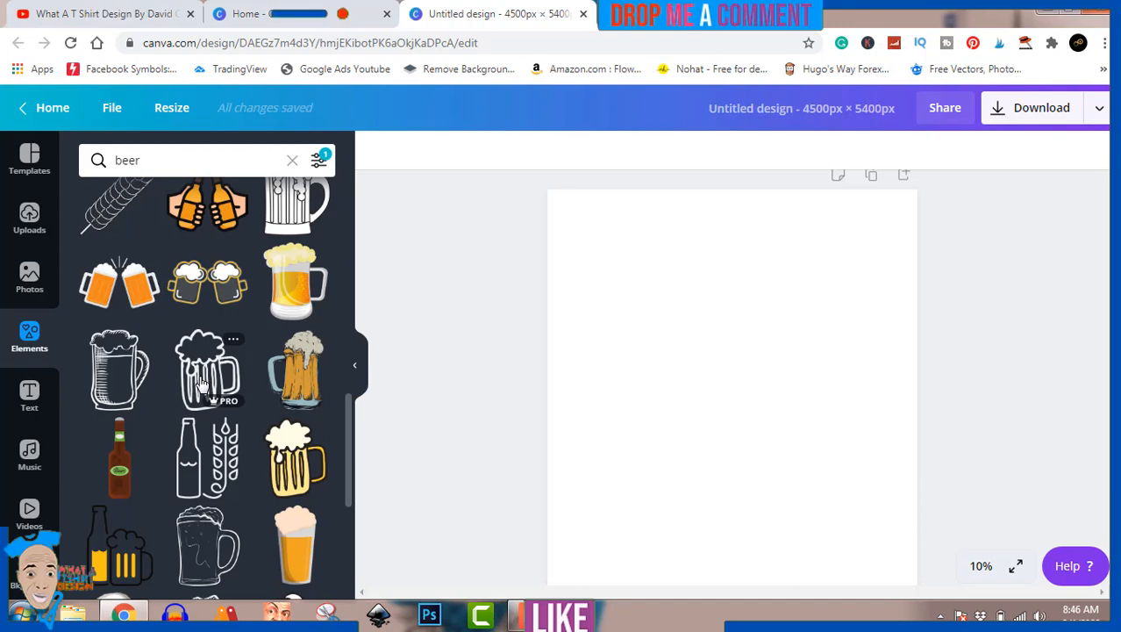
pyautogui.click(298, 368)
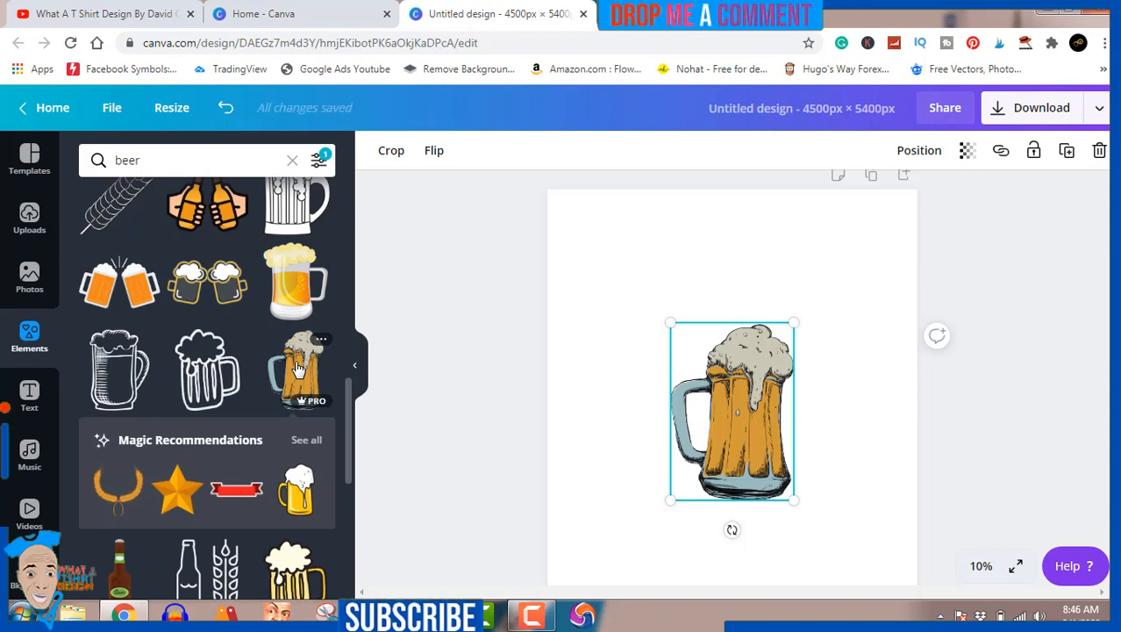
pyautogui.scroll(-2, 298, 369)
pyautogui.scroll(-5, 298, 370)
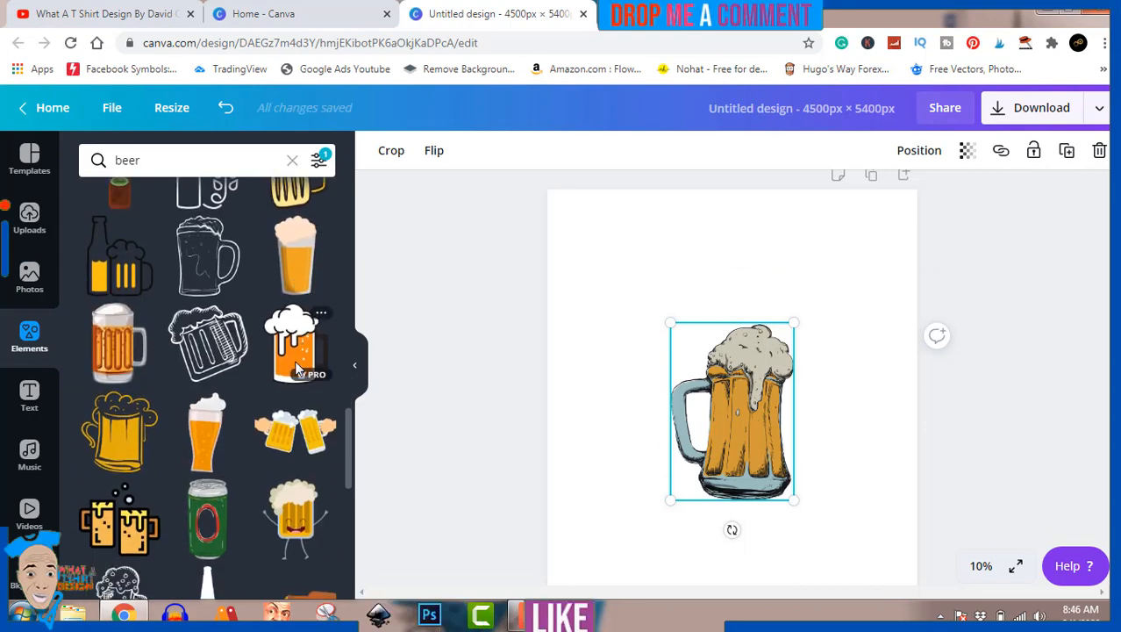
pyautogui.scroll(-1, 296, 375)
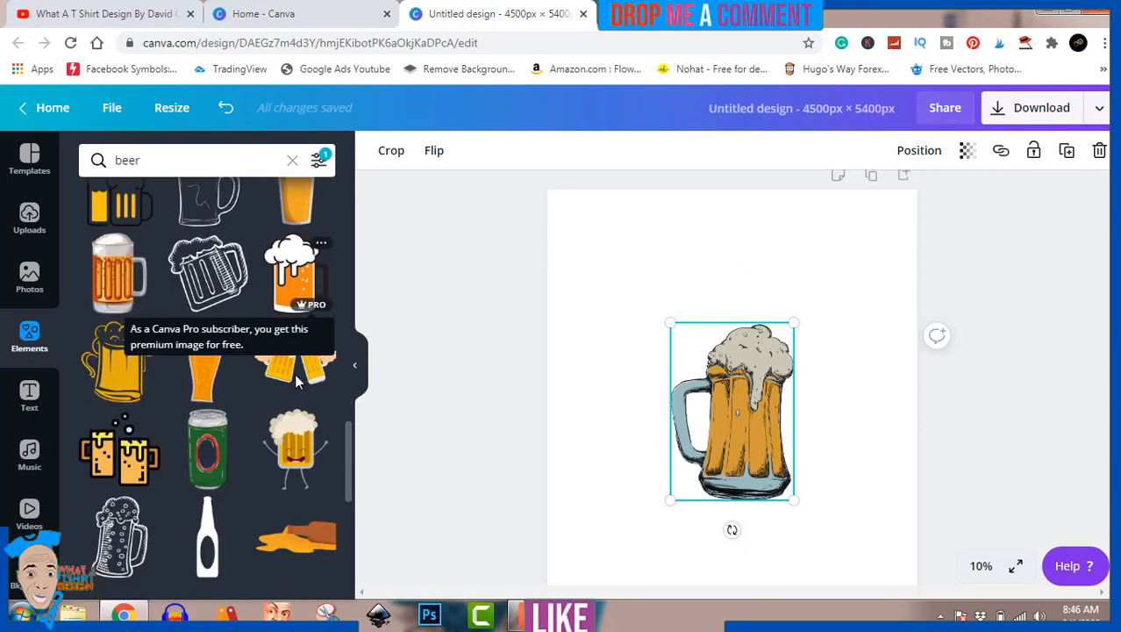
pyautogui.scroll(-1, 296, 380)
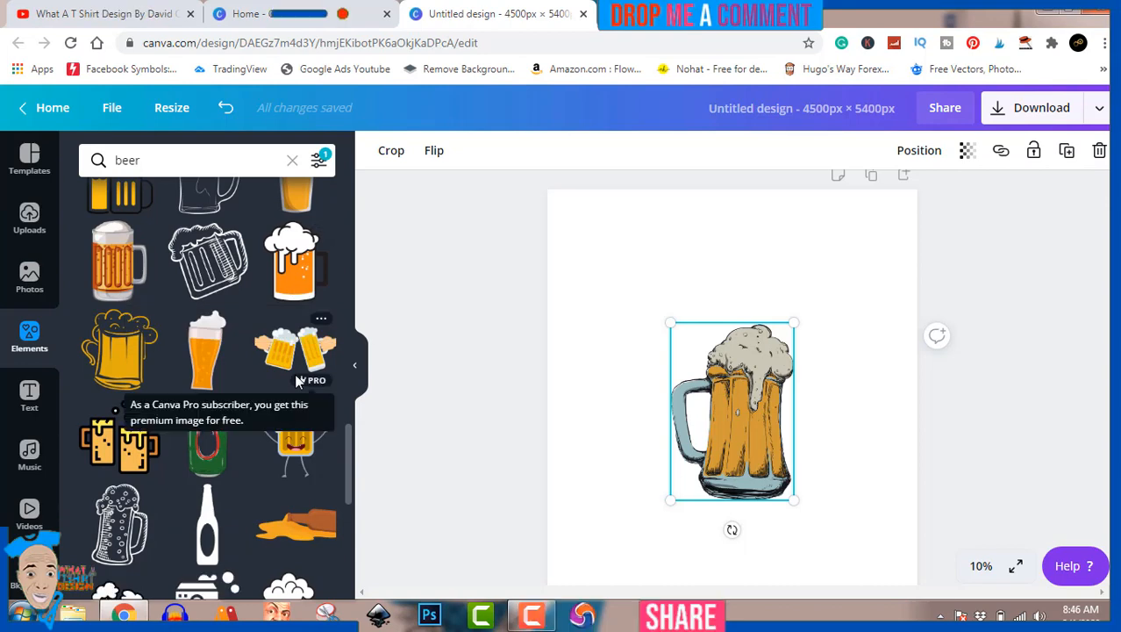
pyautogui.scroll(-4, 296, 380)
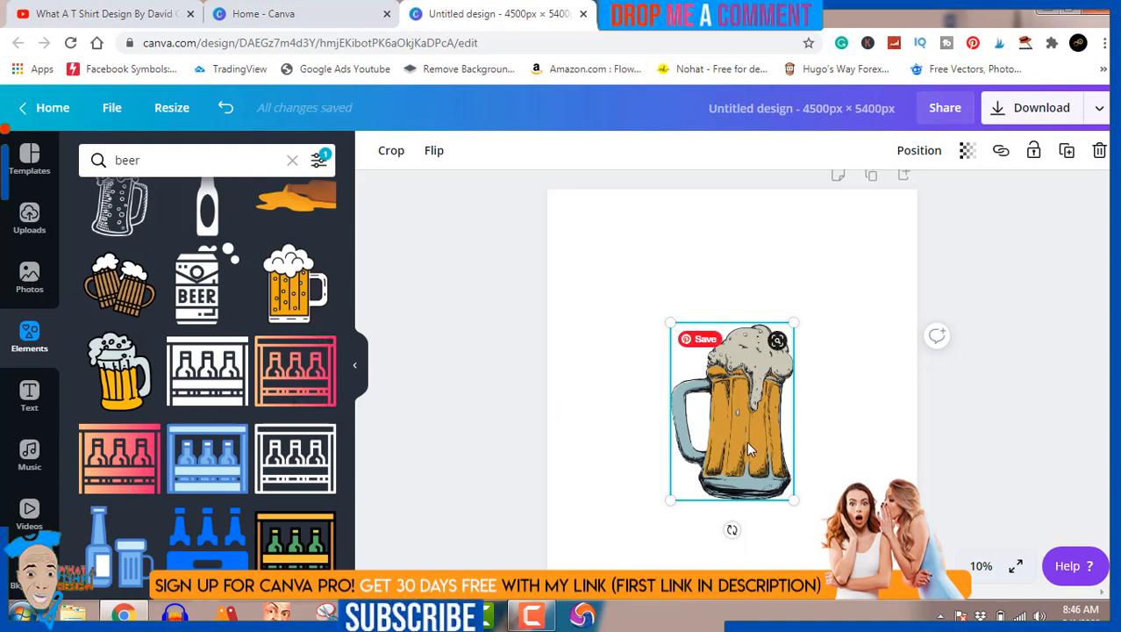
# - Enlarge the beer mug by about 30% and centre it on the page
pyautogui.moveTo(747, 441); pyautogui.dragTo(750, 422)
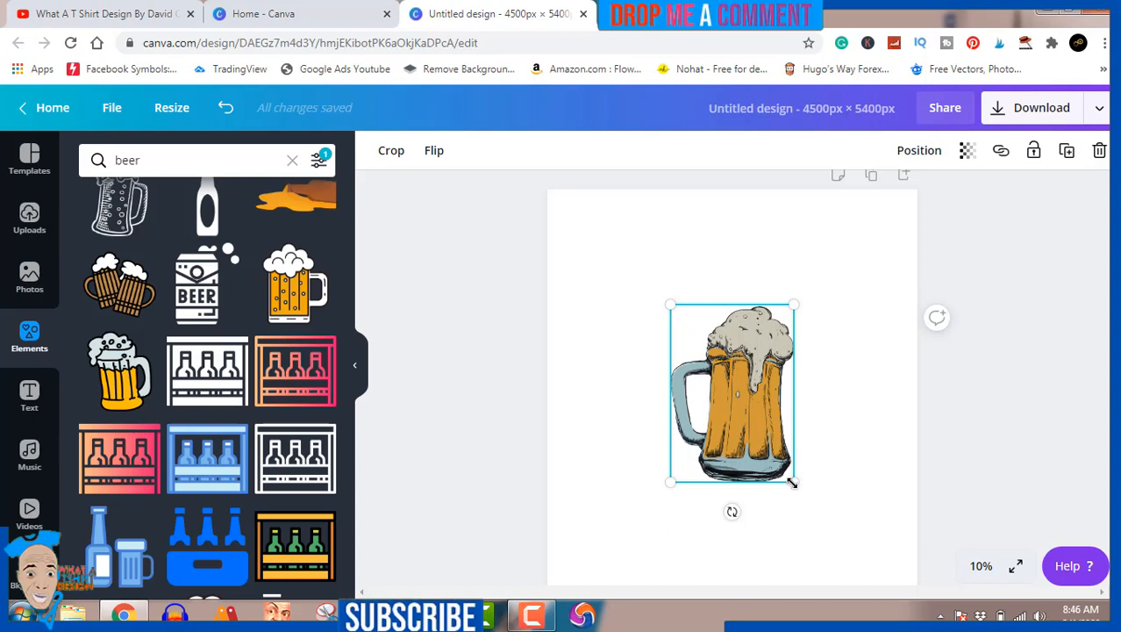
pyautogui.moveTo(792, 481); pyautogui.dragTo(832, 536)
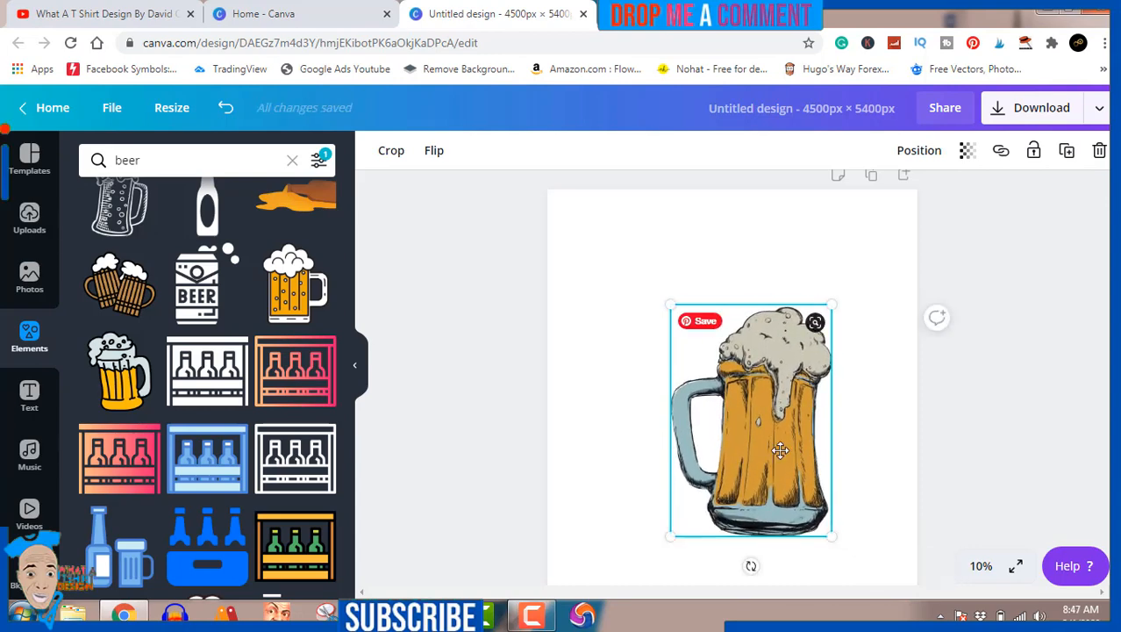
pyautogui.moveTo(780, 450); pyautogui.dragTo(761, 441)
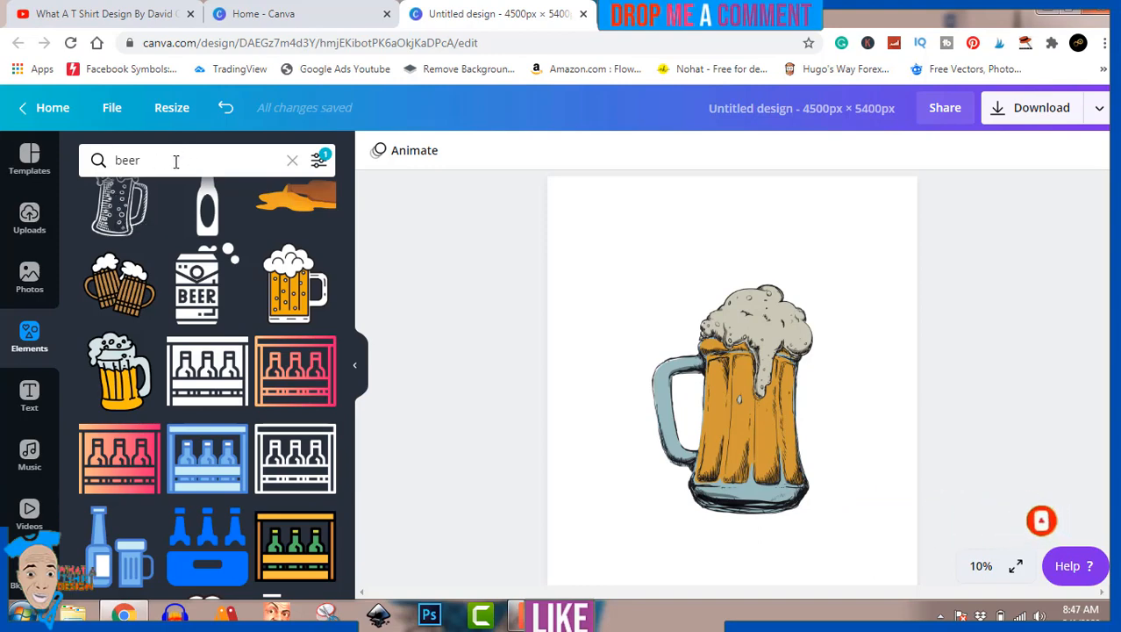
# - Clear the beer search, find the plain square among the recently used elements and add it to the page
pyautogui.click(294, 161)
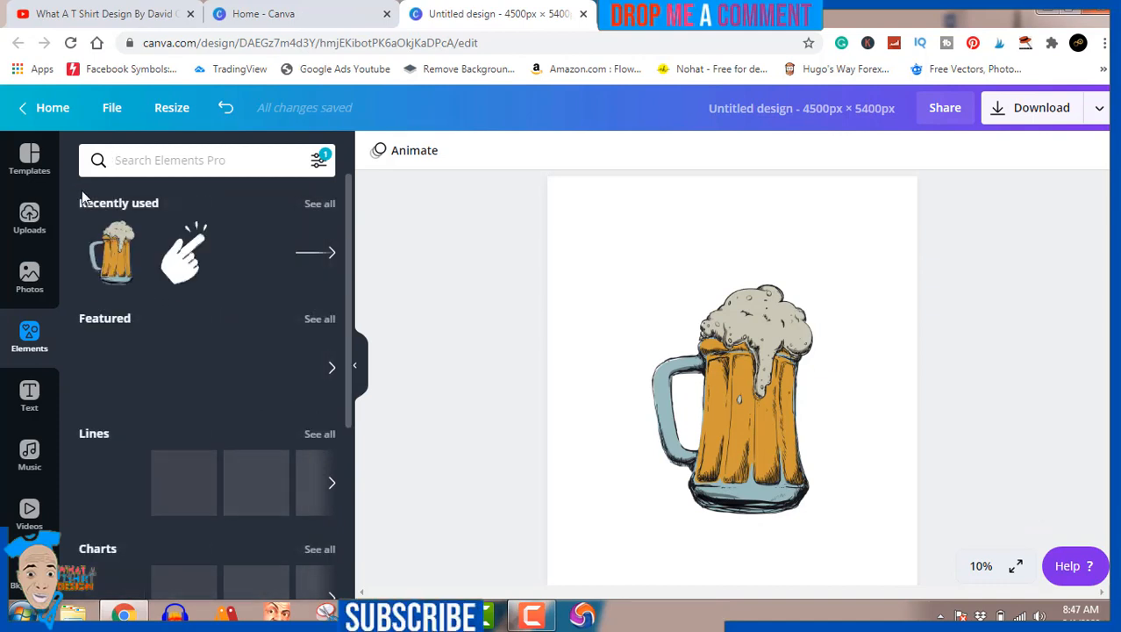
pyautogui.scroll(-5, 143, 500)
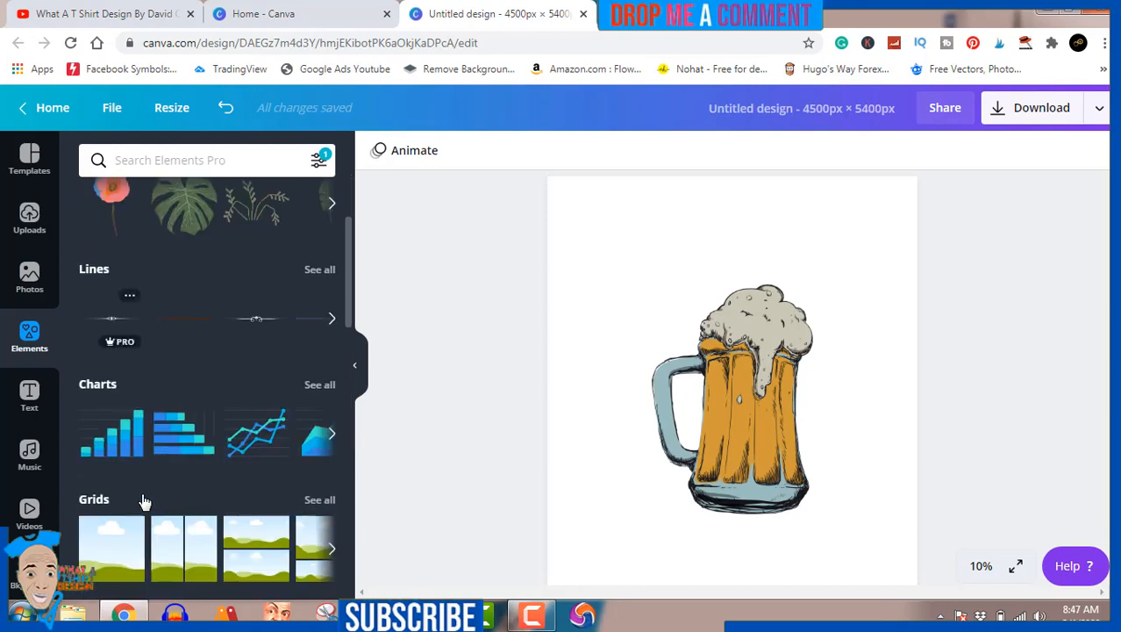
pyautogui.scroll(-5, 125, 337)
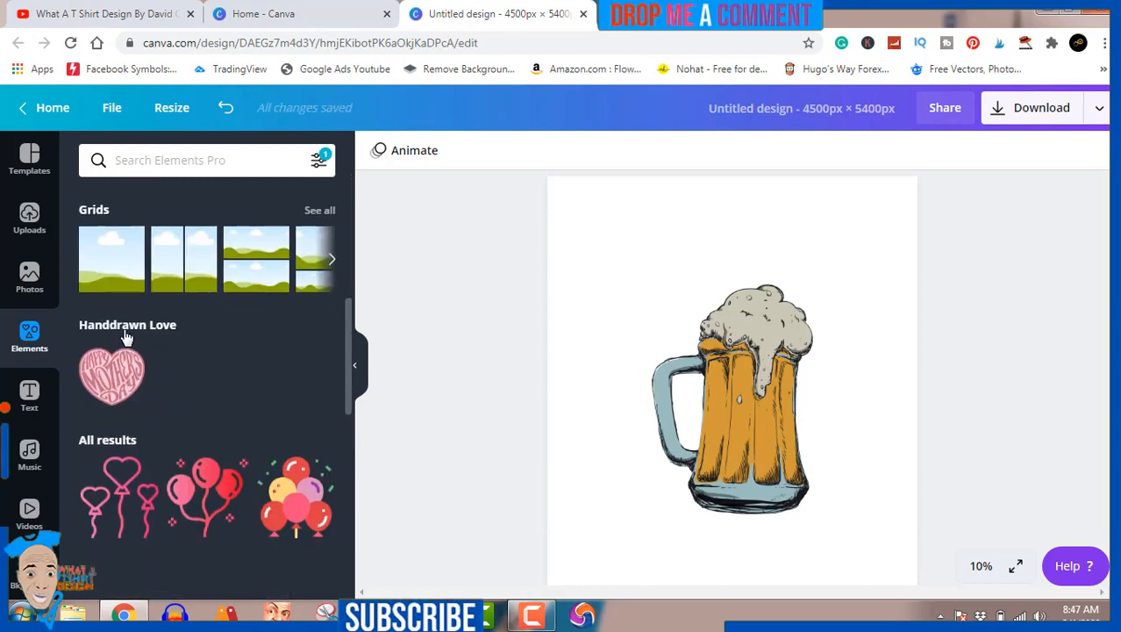
pyautogui.scroll(-2, 124, 333)
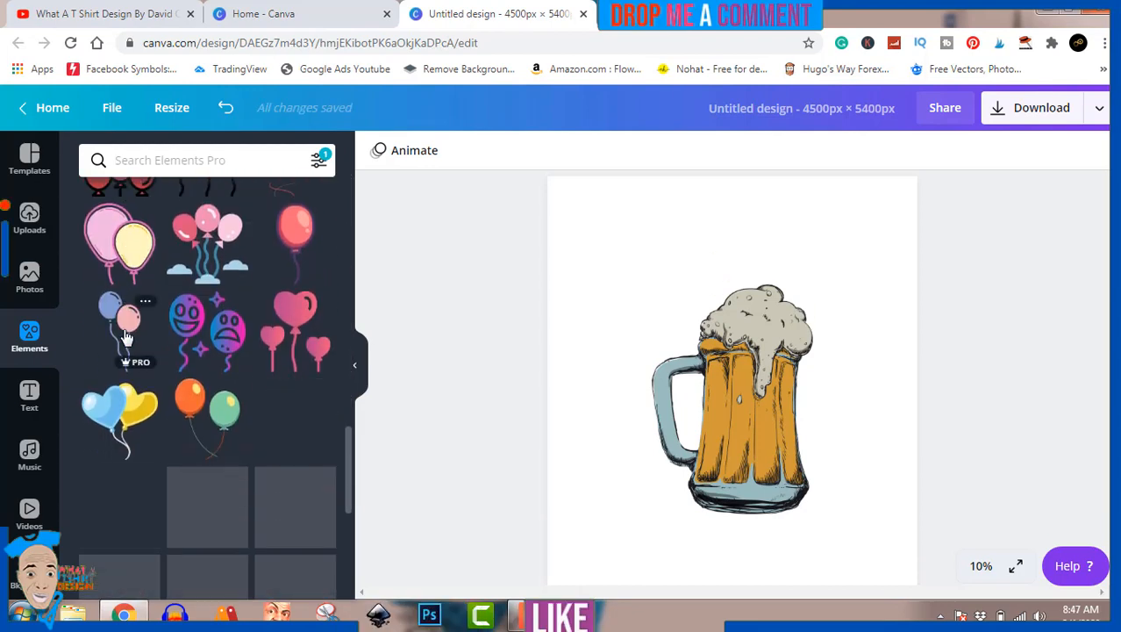
pyautogui.scroll(8, 124, 333)
pyautogui.scroll(4, 124, 333)
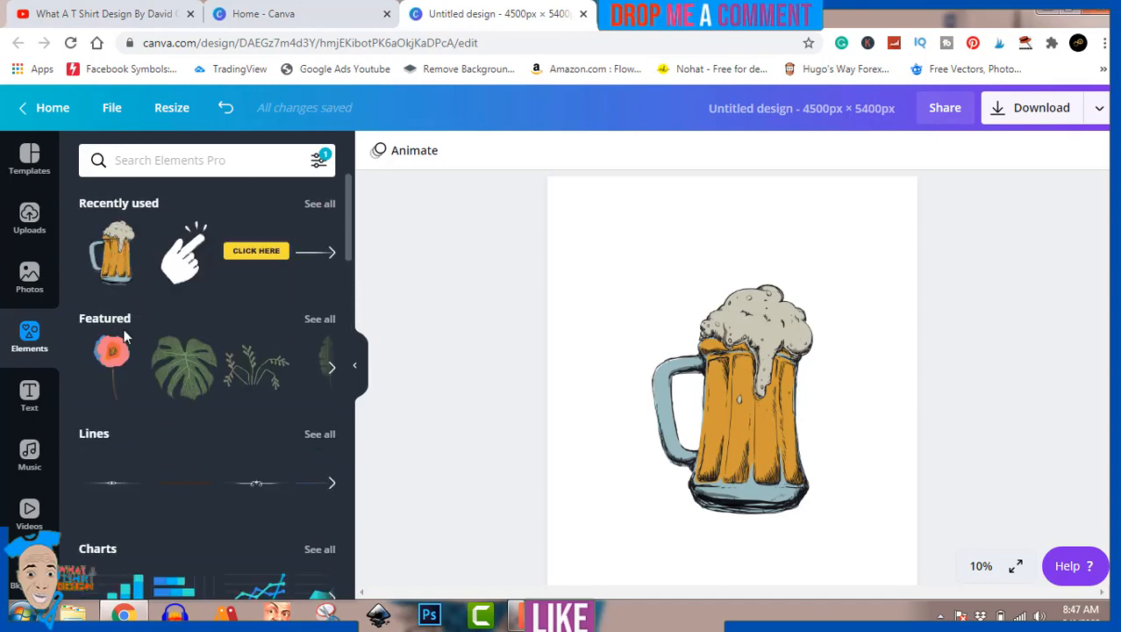
pyautogui.click(323, 205)
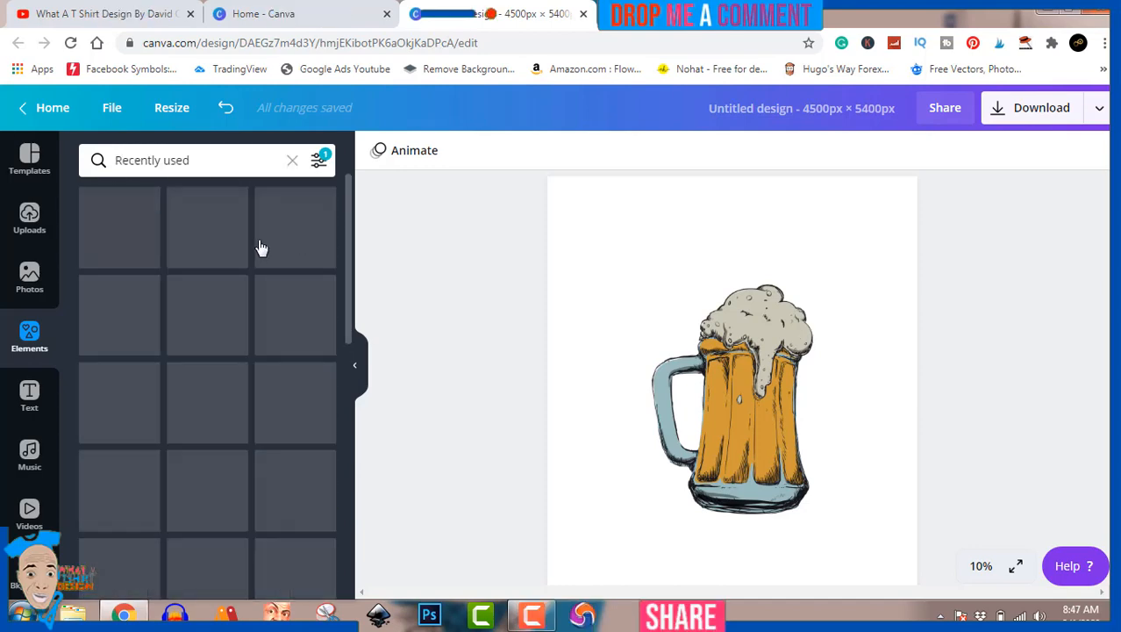
pyautogui.scroll(-5, 176, 413)
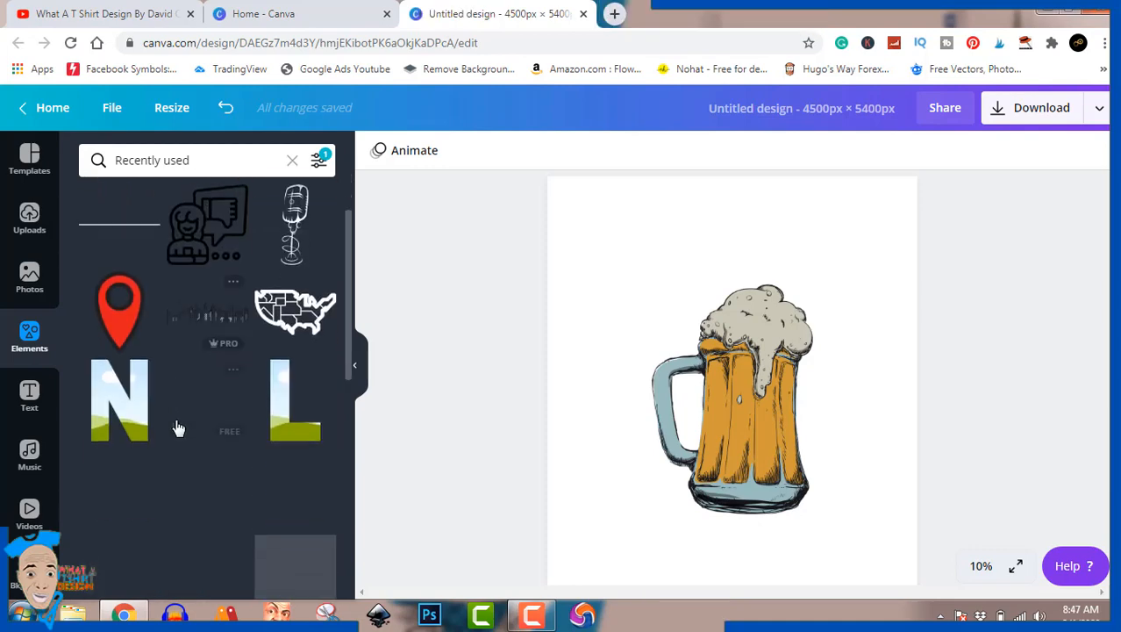
pyautogui.scroll(-4, 177, 427)
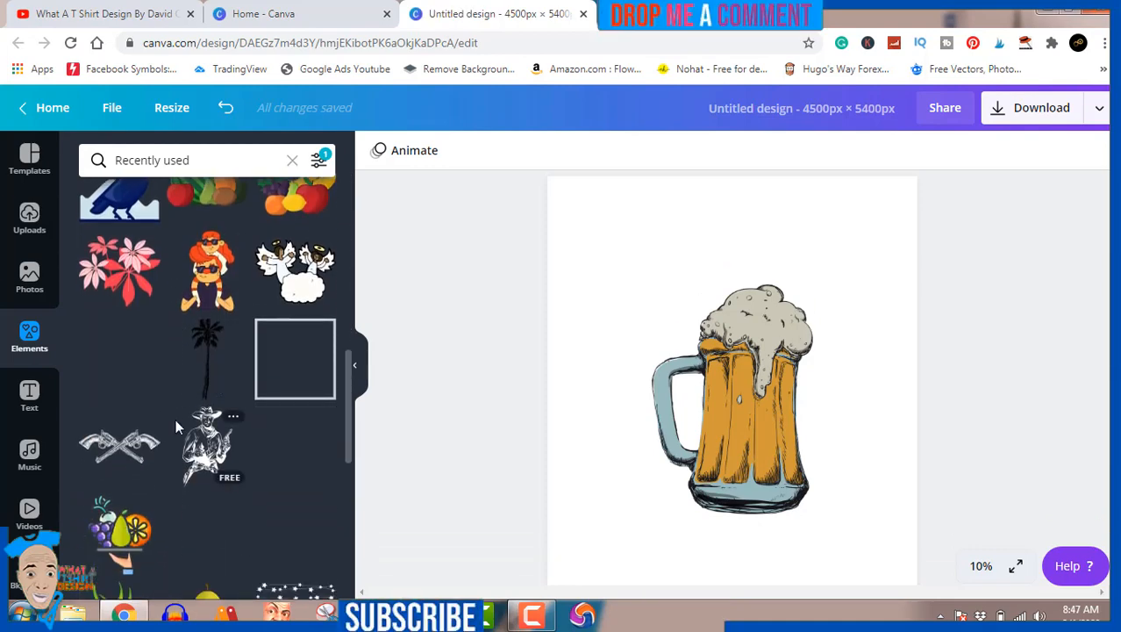
pyautogui.scroll(-8, 176, 427)
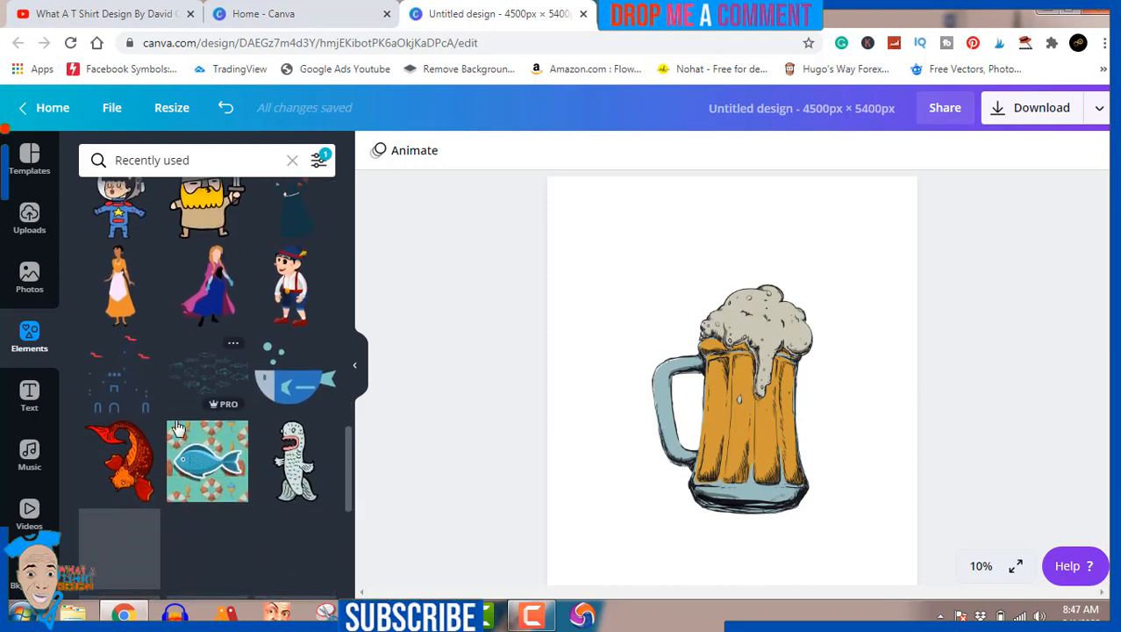
pyautogui.scroll(-5, 179, 427)
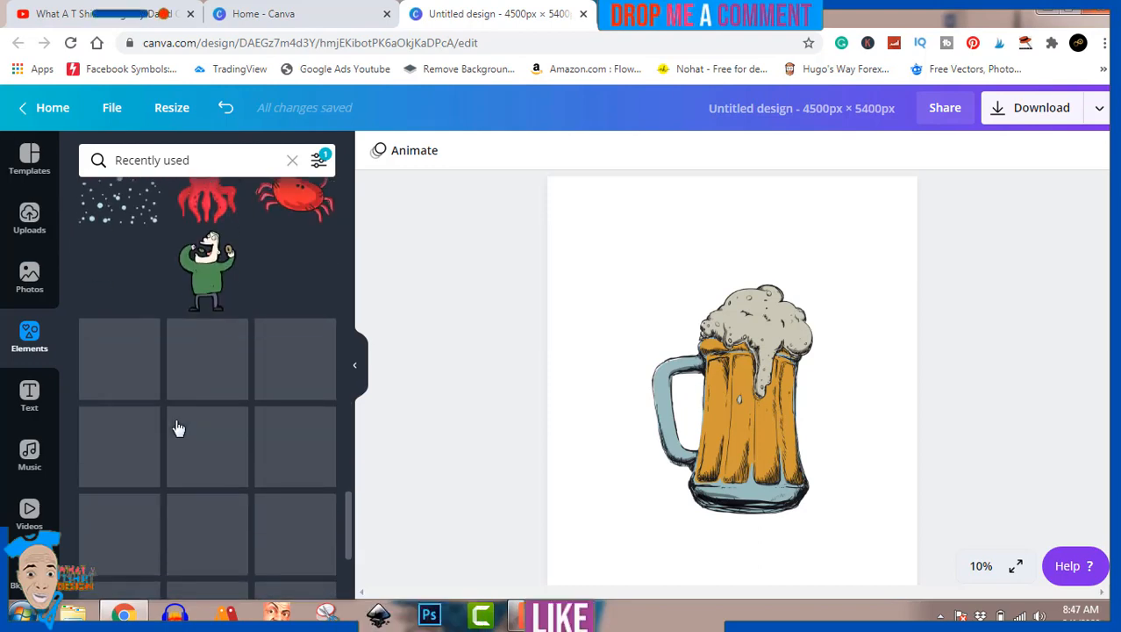
pyautogui.scroll(-8, 178, 427)
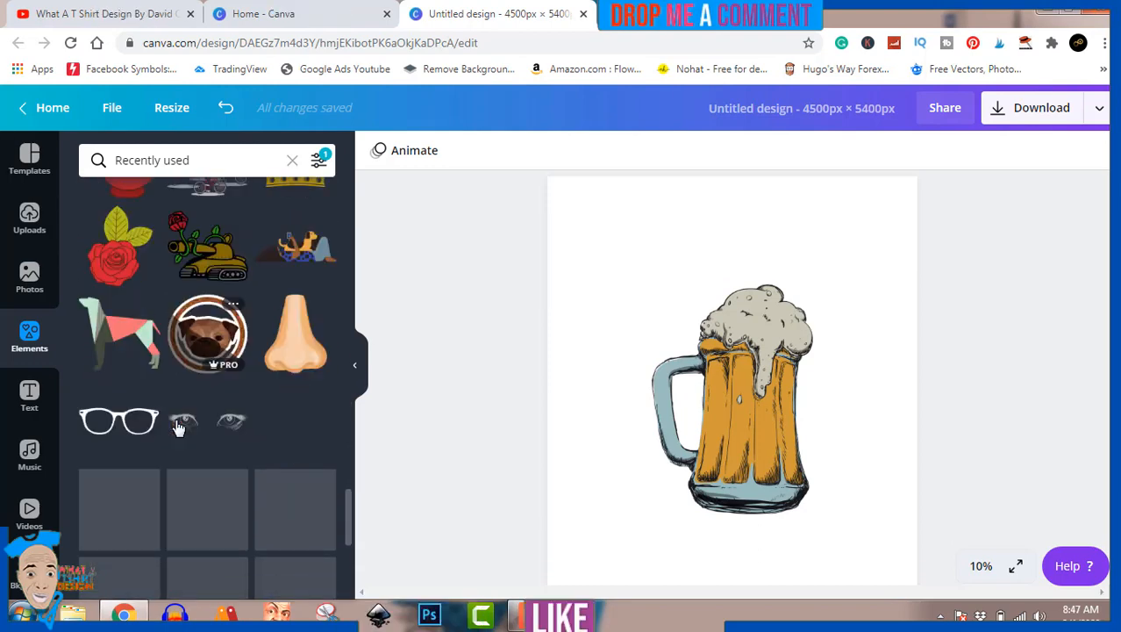
pyautogui.scroll(-4, 178, 427)
pyautogui.scroll(4, 178, 427)
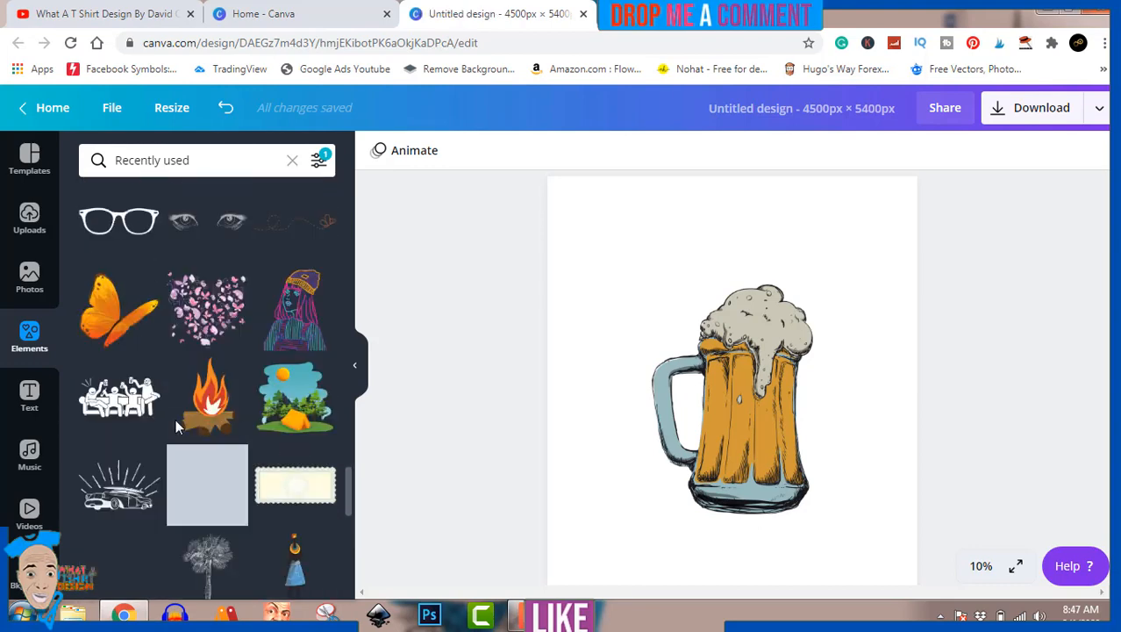
pyautogui.click(204, 490)
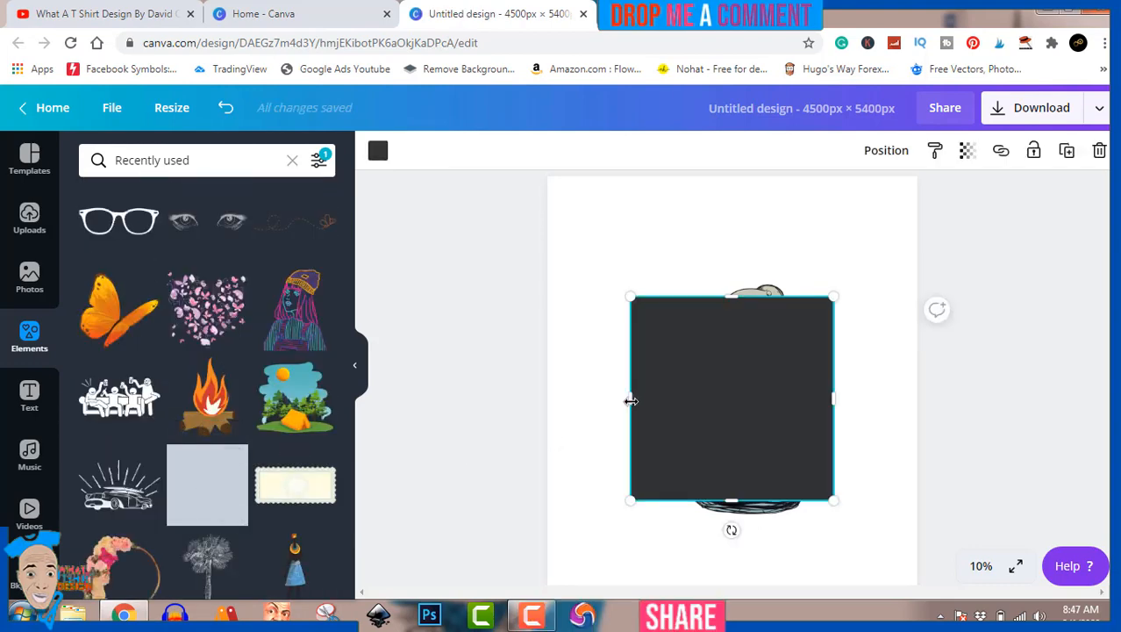
# - Resize the dark square into an upright rectangle that covers the whole beer mug, foam and base included
pyautogui.moveTo(631, 399)
pyautogui.mouseDown()
pyautogui.moveTo(669, 399)
pyautogui.moveTo(640, 400)
pyautogui.mouseUp()
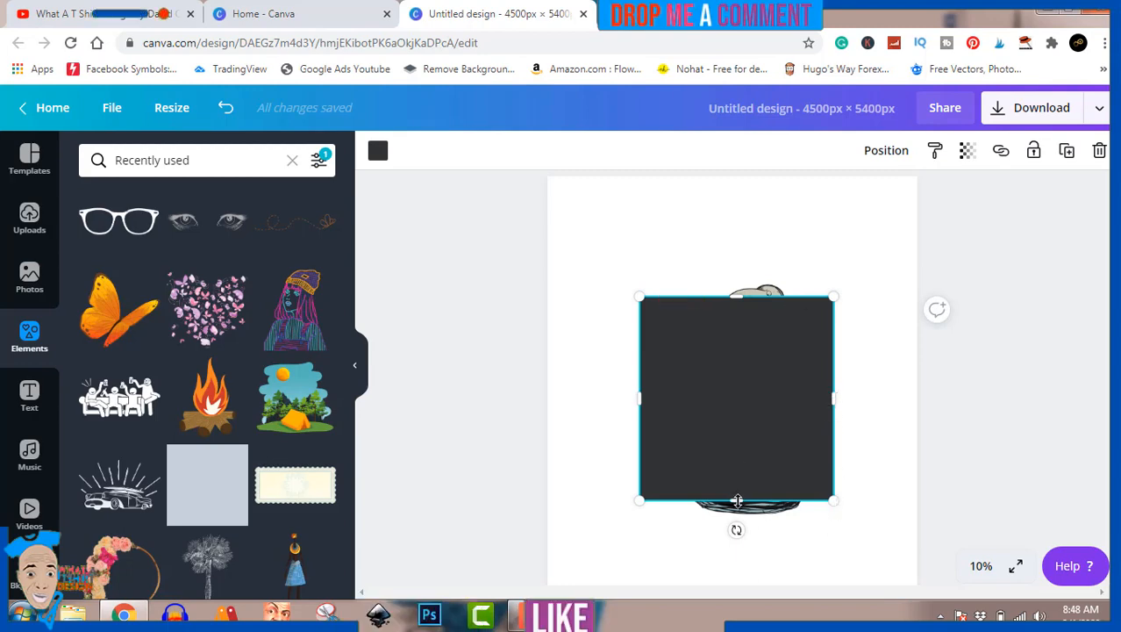
pyautogui.moveTo(737, 500); pyautogui.dragTo(736, 531)
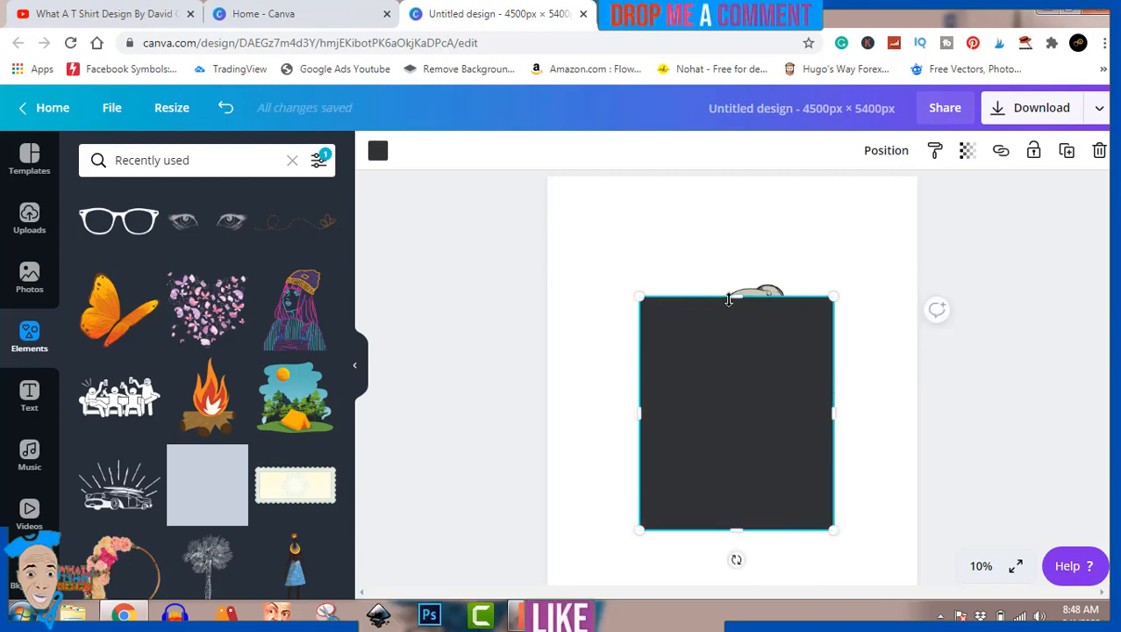
pyautogui.moveTo(736, 293); pyautogui.dragTo(736, 279)
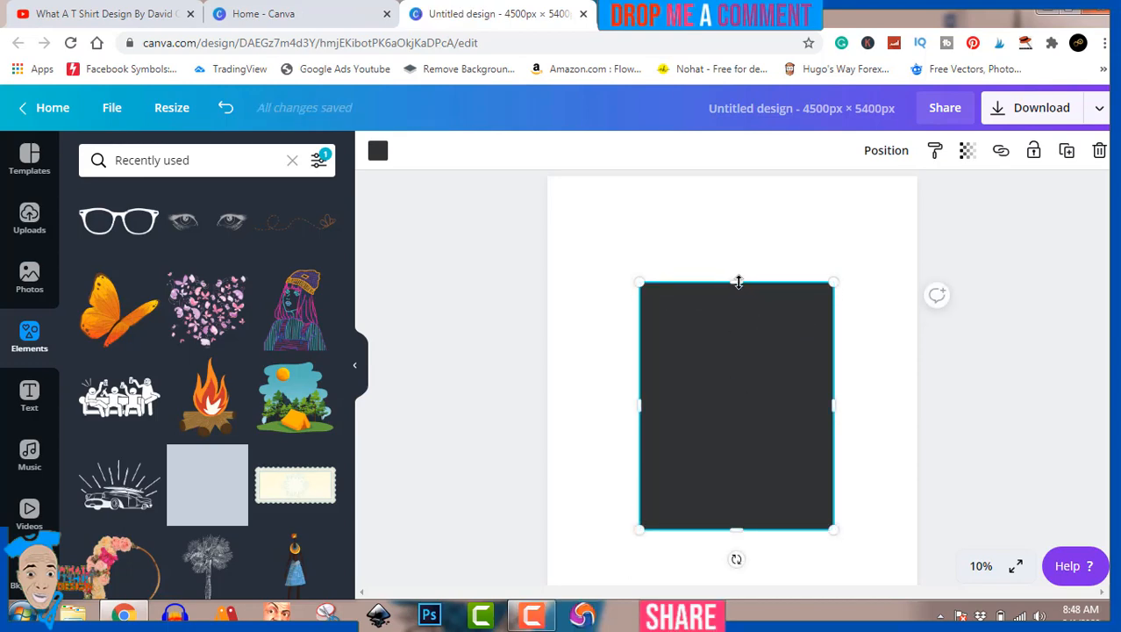
pyautogui.moveTo(739, 282)
pyautogui.mouseDown()
pyautogui.moveTo(737, 343)
pyautogui.moveTo(735, 276)
pyautogui.mouseUp()
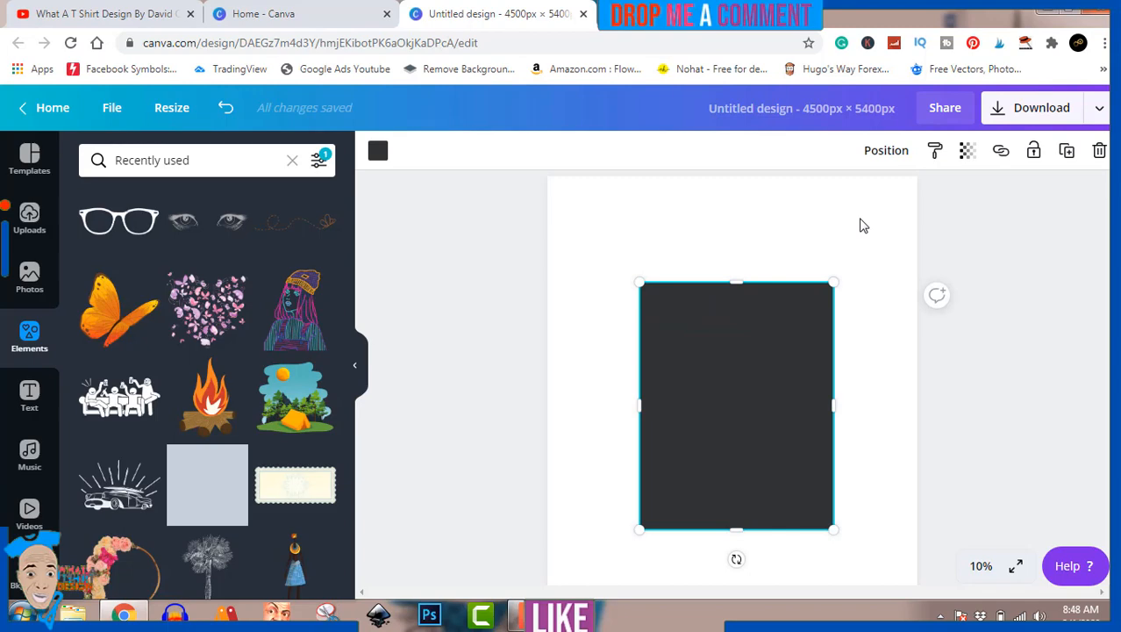
# - Set the rectangle's transparency to 48 and shift it slightly up and right to centre it over the mug
pyautogui.click(966, 154)
pyautogui.moveTo(875, 198); pyautogui.dragTo(869, 196)
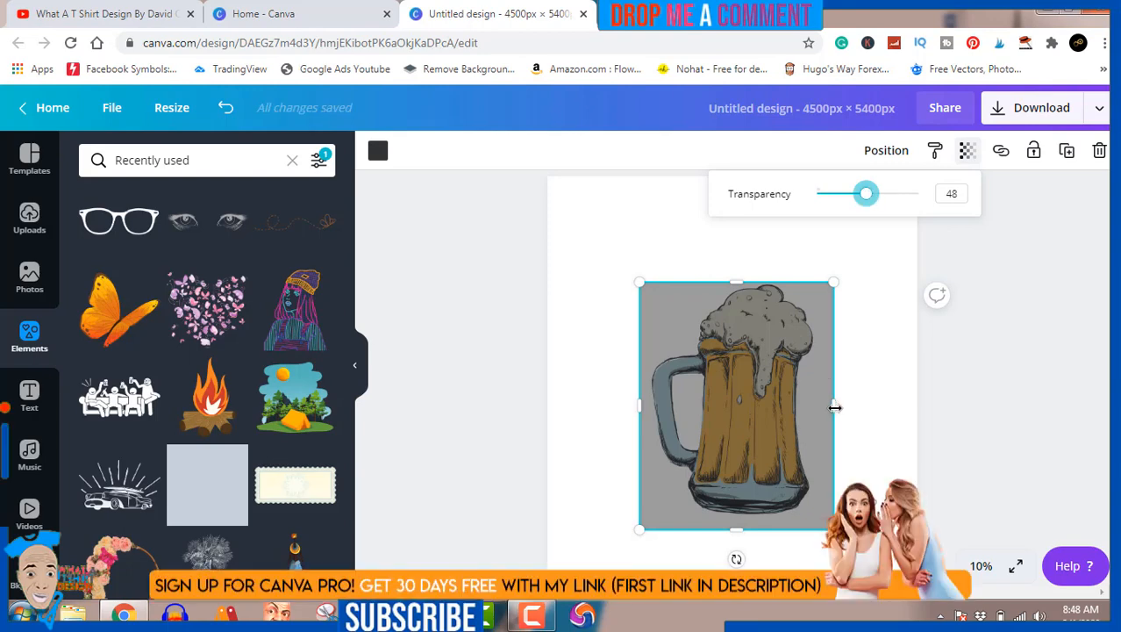
pyautogui.moveTo(797, 423); pyautogui.dragTo(801, 414)
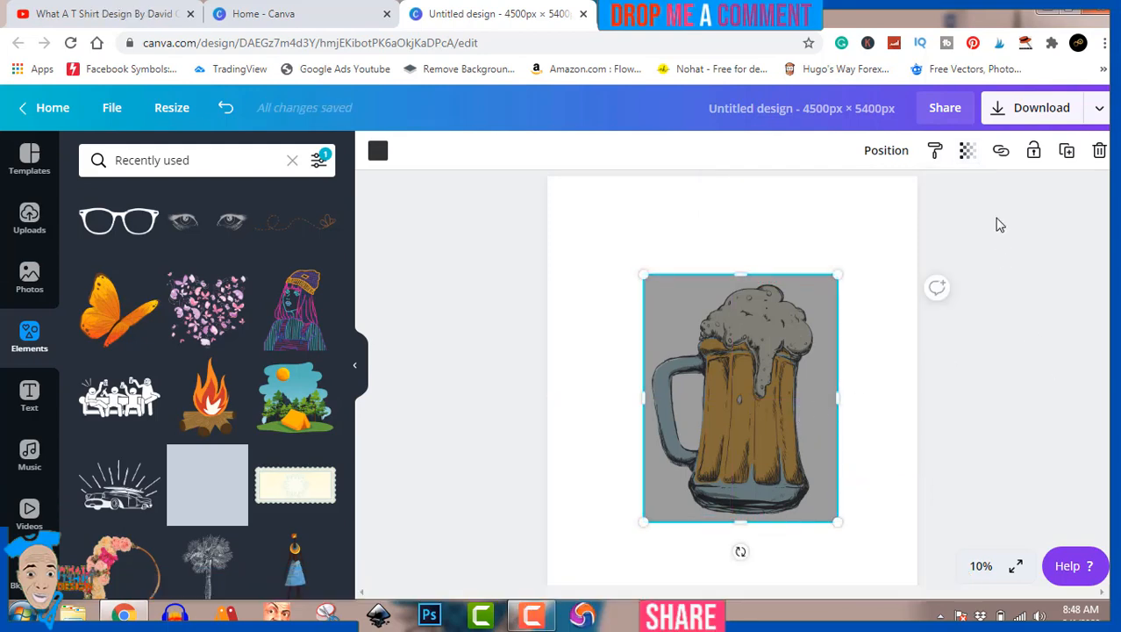
# - Try two grey fills on the rectangle, and settle on the lighter blue-violet purple from the default colours
pyautogui.click(377, 155)
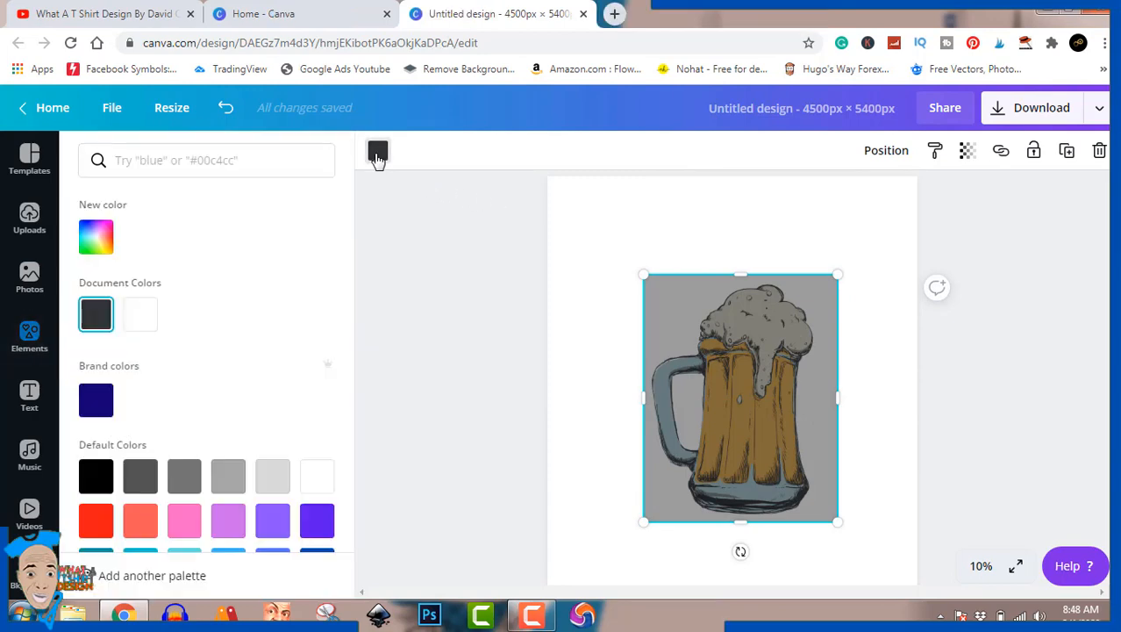
pyautogui.click(228, 482)
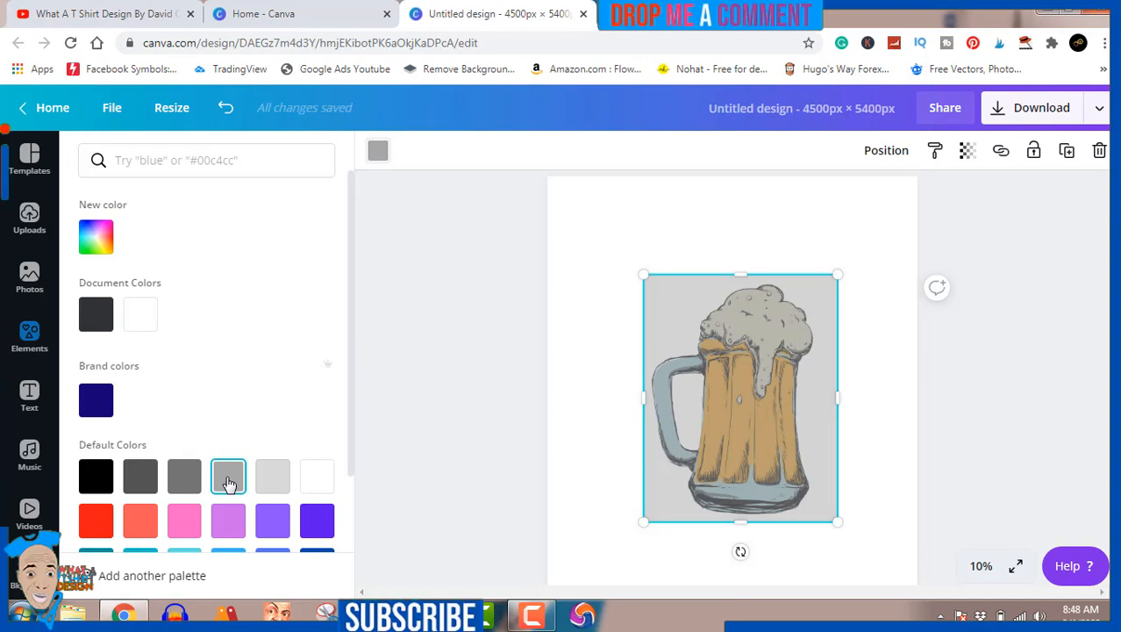
pyautogui.click(185, 483)
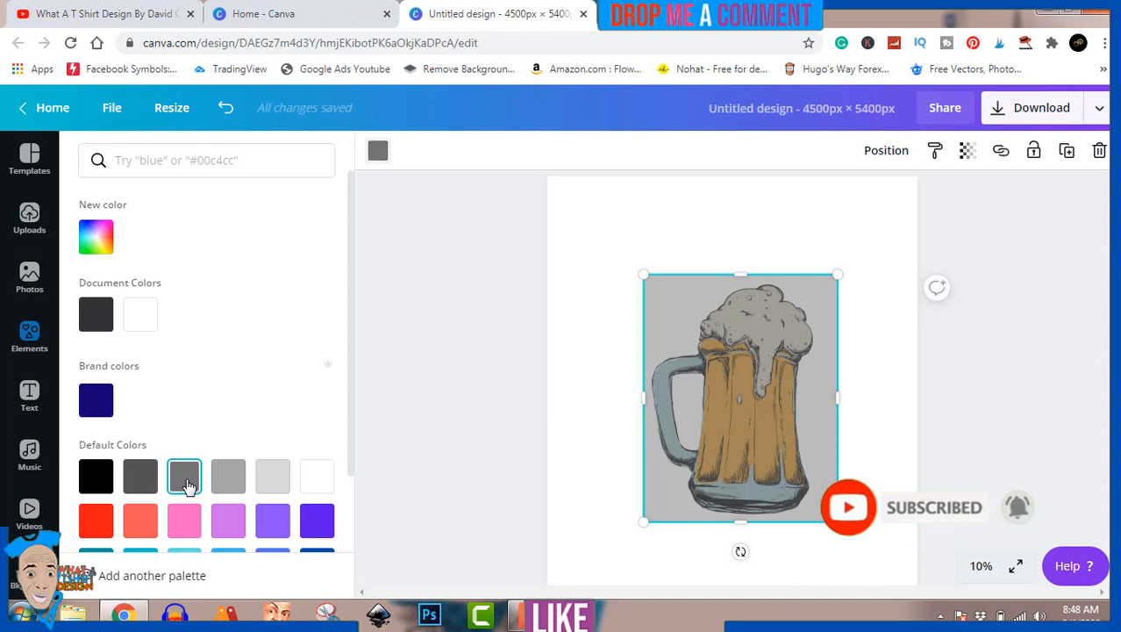
pyautogui.click(271, 529)
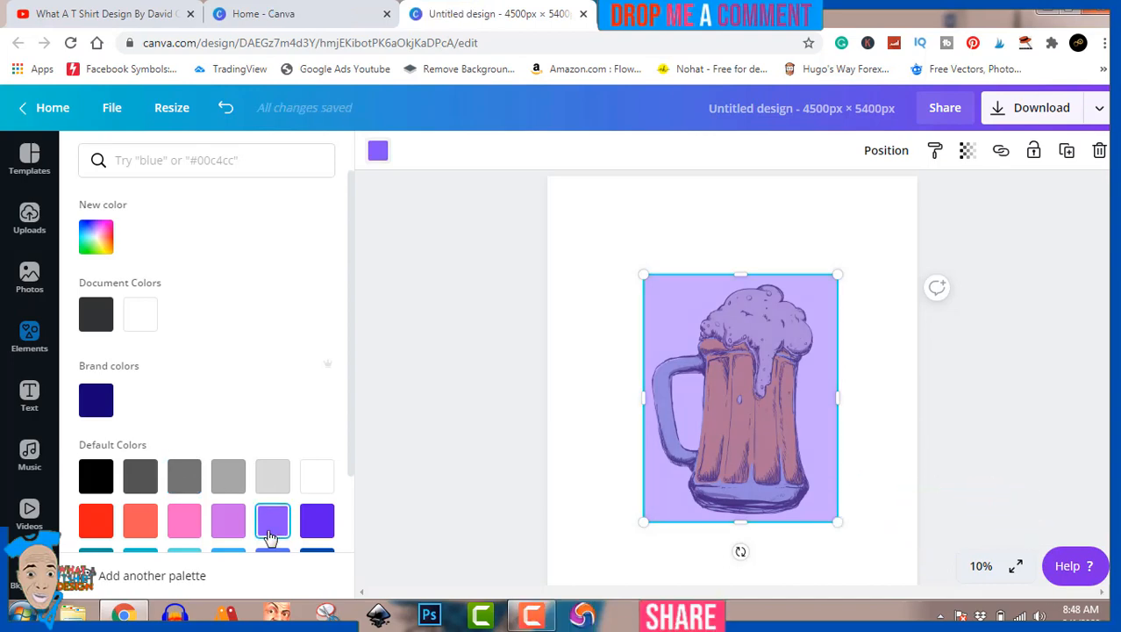
pyautogui.click(443, 365)
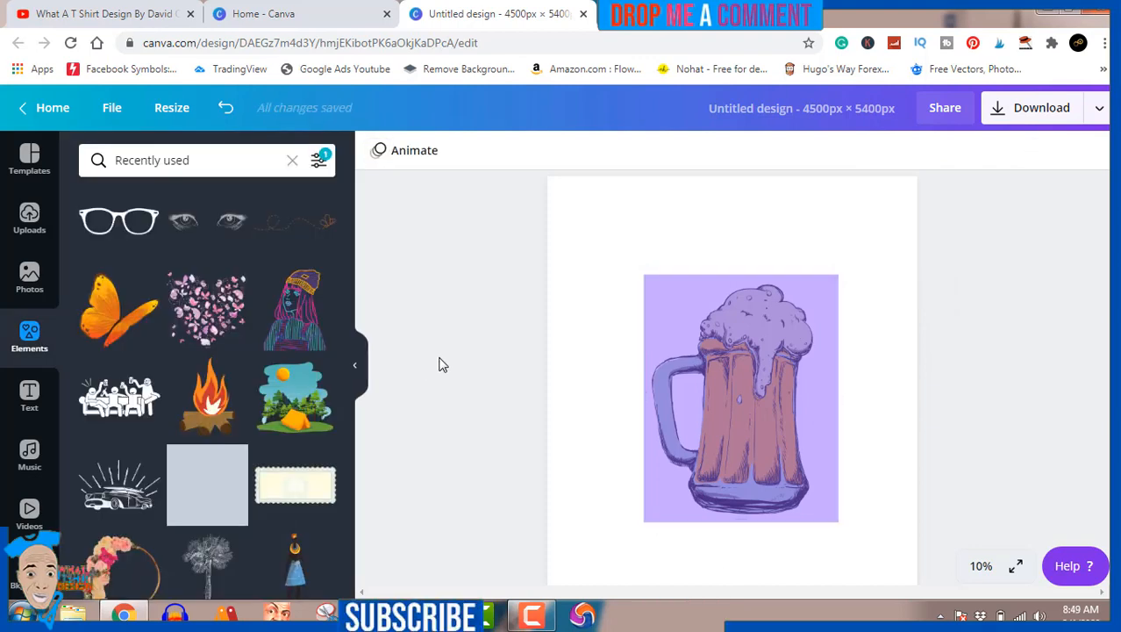
# - Nudge the purple rectangle slightly left to balance it around the beer mug
pyautogui.click(725, 391)
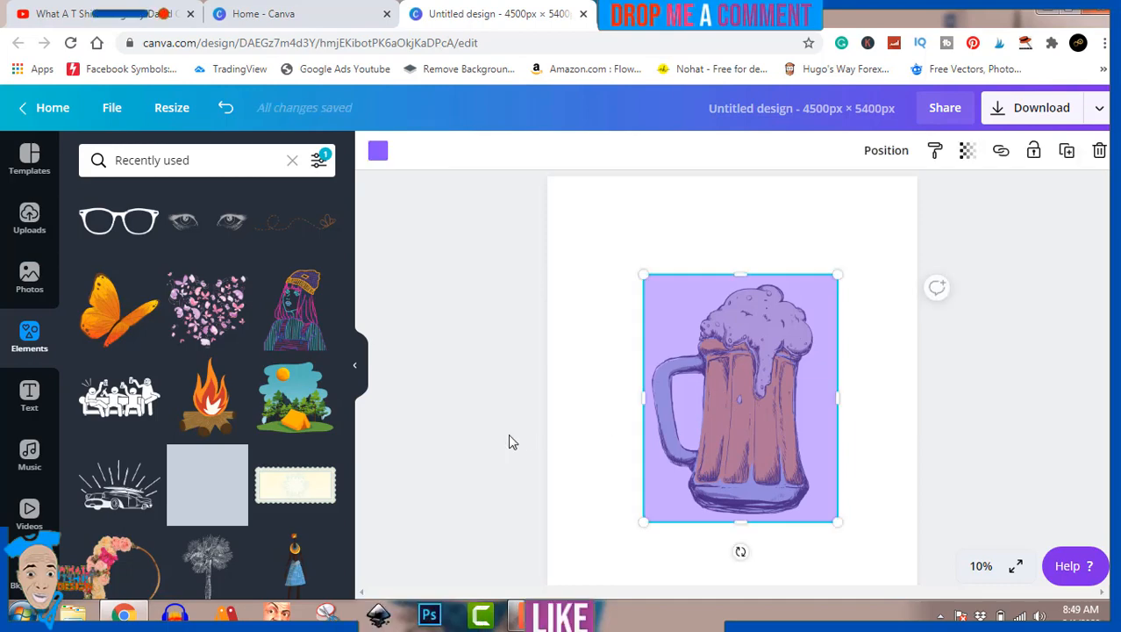
pyautogui.hotkey('shift', 'Left')
pyautogui.hotkey('shift', 'Left')
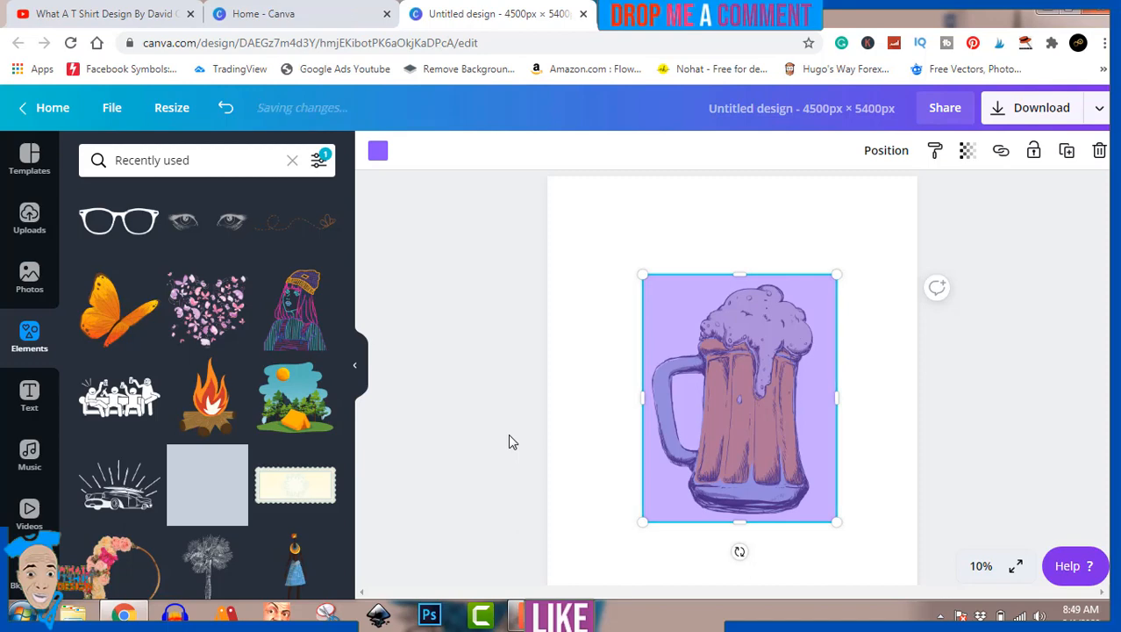
pyautogui.press('Escape')
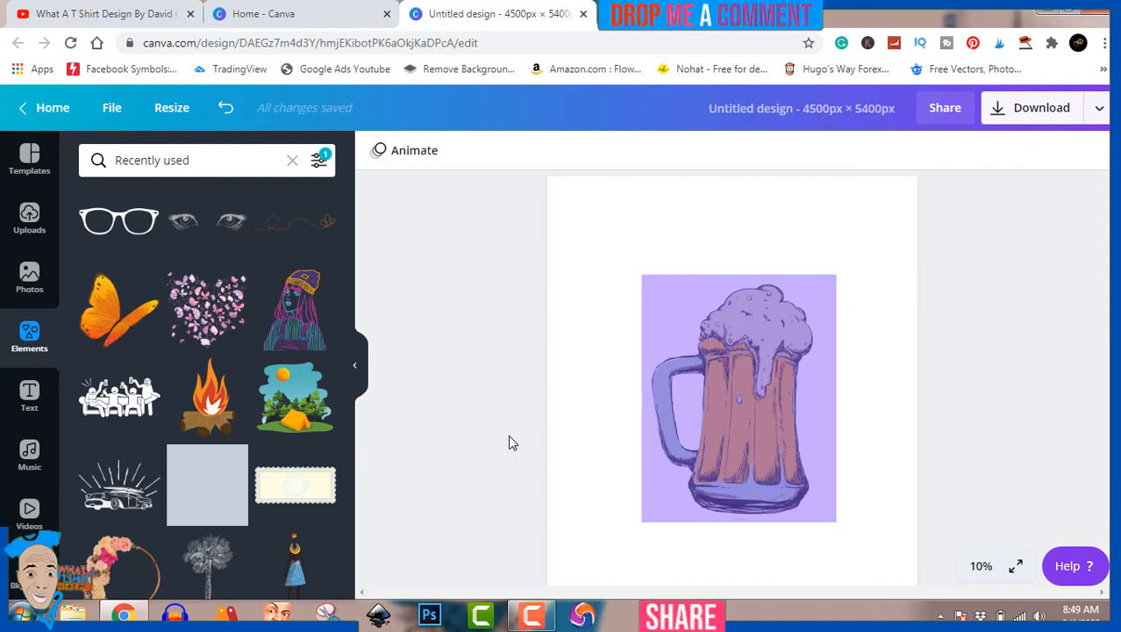
# - Duplicate the purple rectangle and stretch the copy slightly past the original on all four sides to form an even border
pyautogui.click(690, 386)
pyautogui.moveTo(690, 386); pyautogui.dragTo(682, 383)
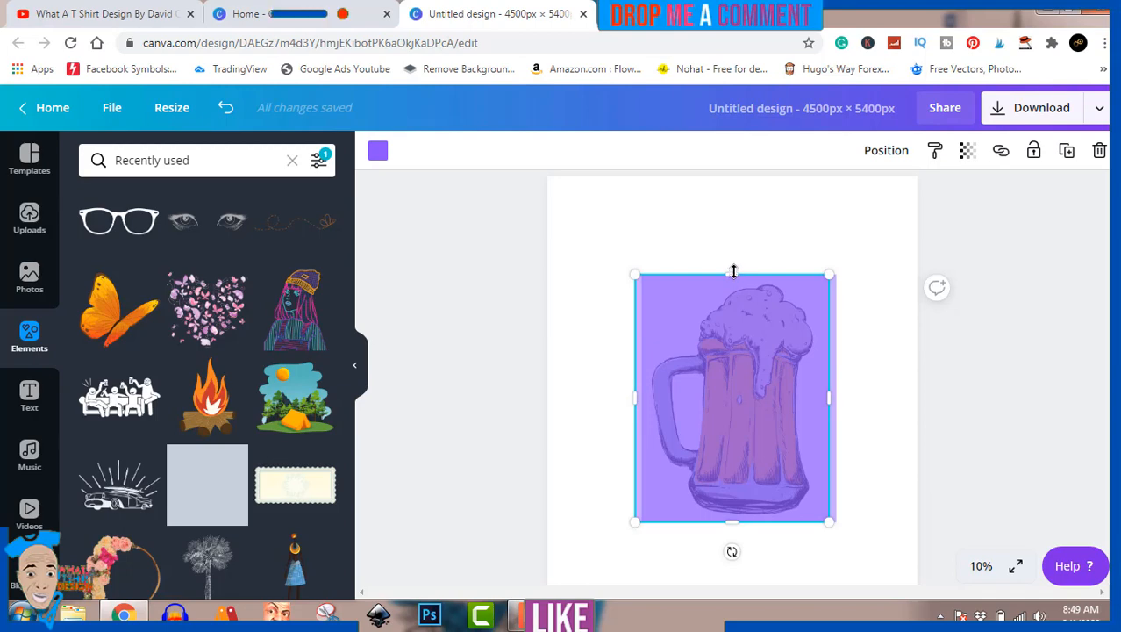
pyautogui.moveTo(734, 271); pyautogui.dragTo(733, 264)
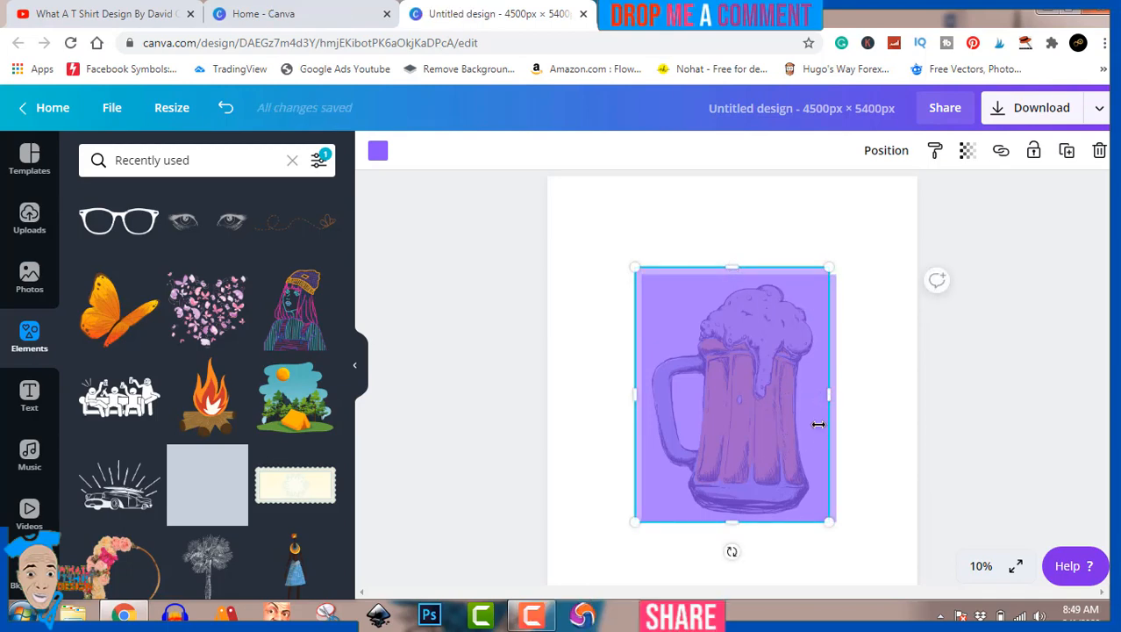
pyautogui.moveTo(828, 394); pyautogui.dragTo(844, 396)
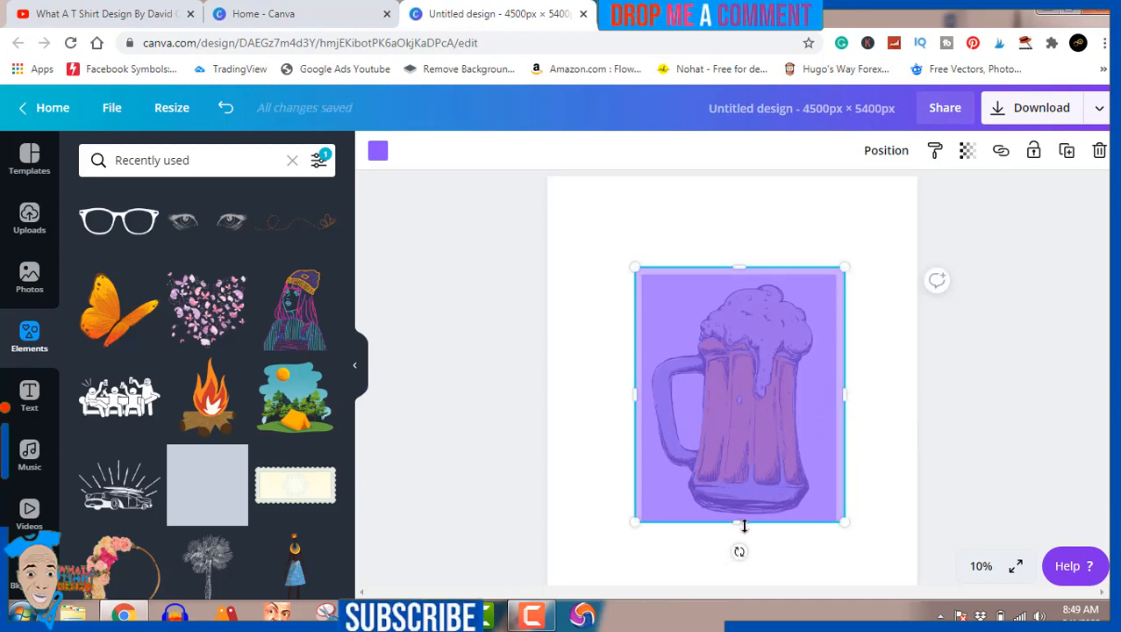
pyautogui.moveTo(741, 523); pyautogui.dragTo(741, 530)
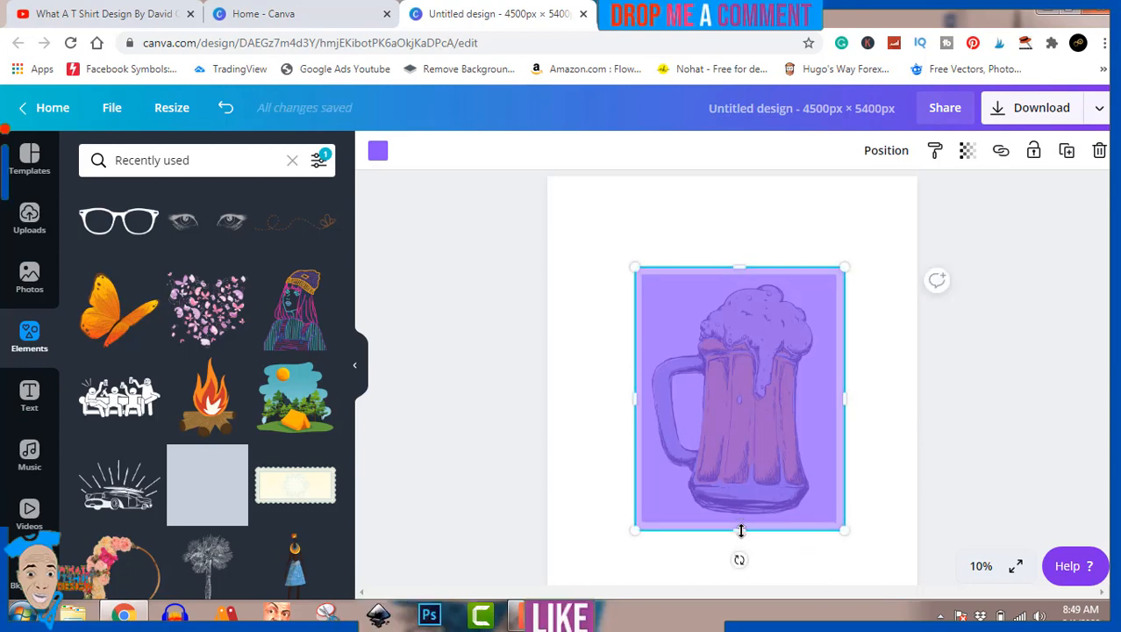
pyautogui.click(1004, 486)
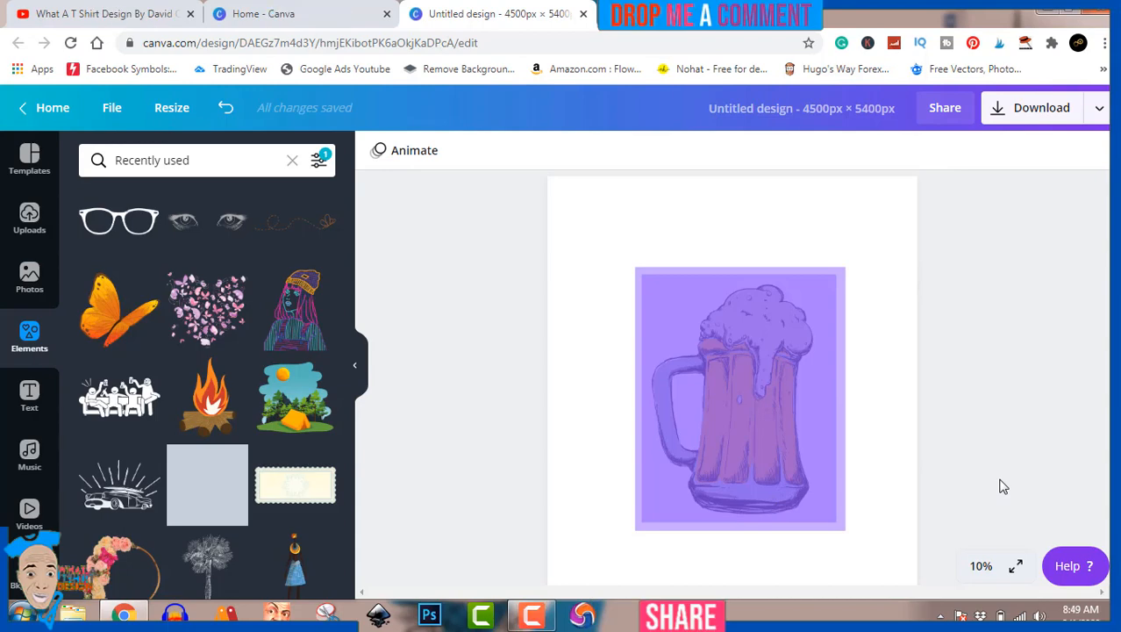
pyautogui.click(818, 437)
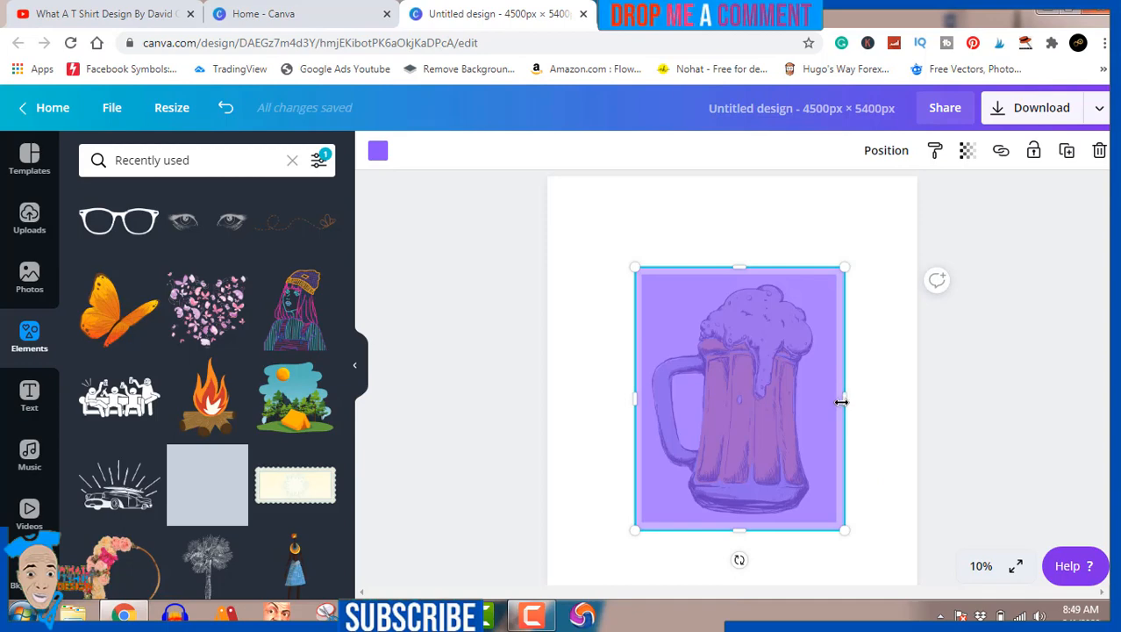
pyautogui.moveTo(841, 402); pyautogui.dragTo(927, 408)
pyautogui.click(981, 409)
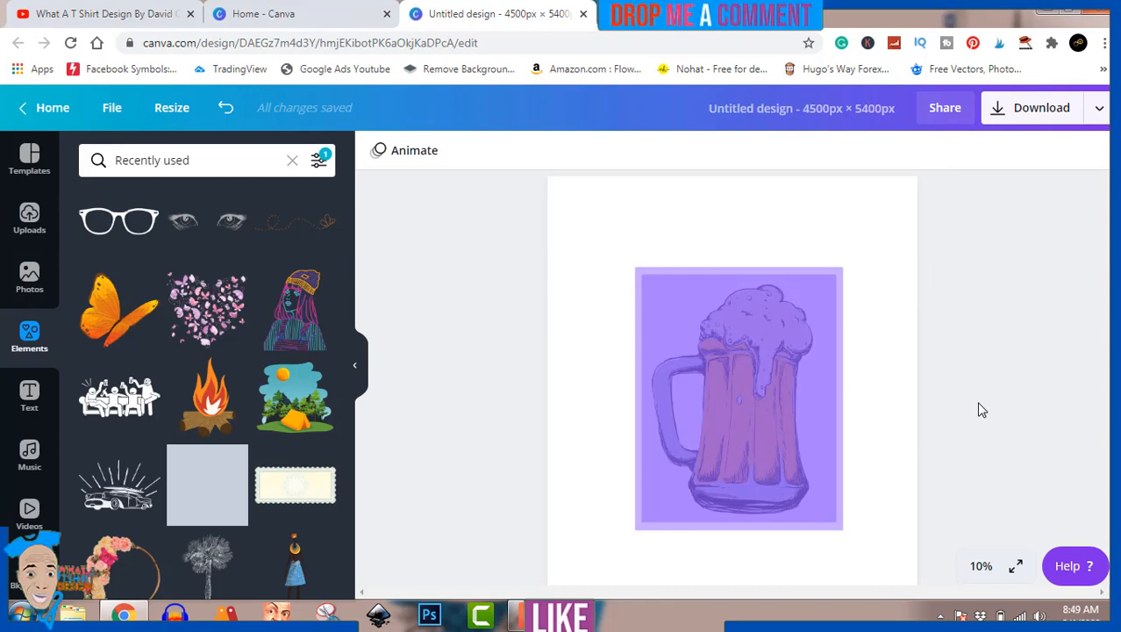
# - Add a heading text over the mug, enlarge it to size 165 and set its font to Intro Rust
pyautogui.click(25, 410)
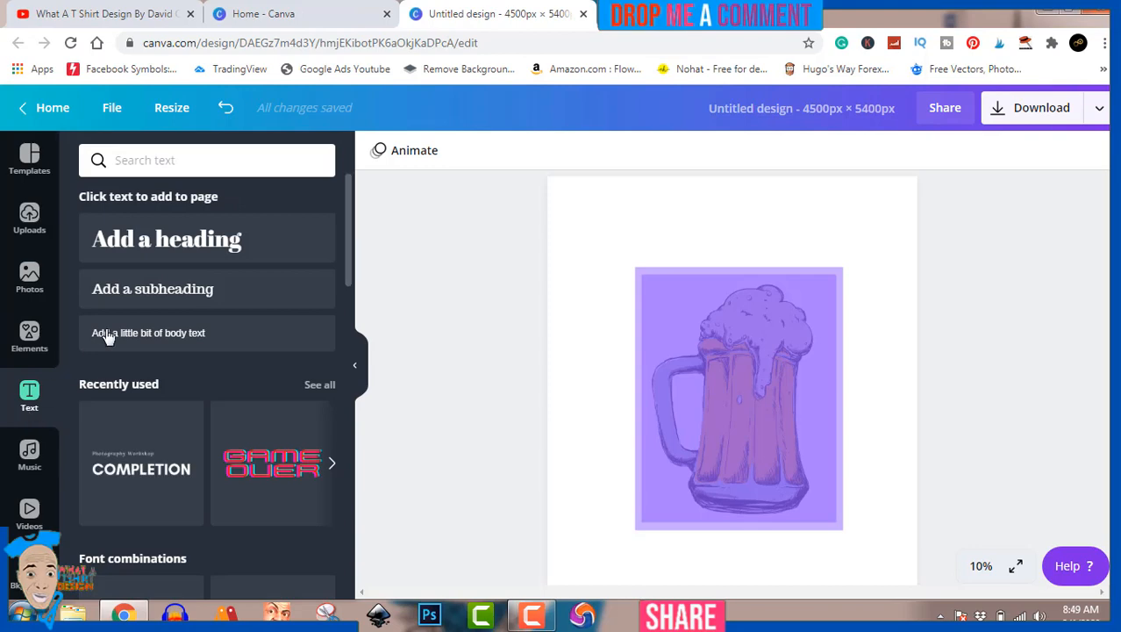
pyautogui.click(151, 246)
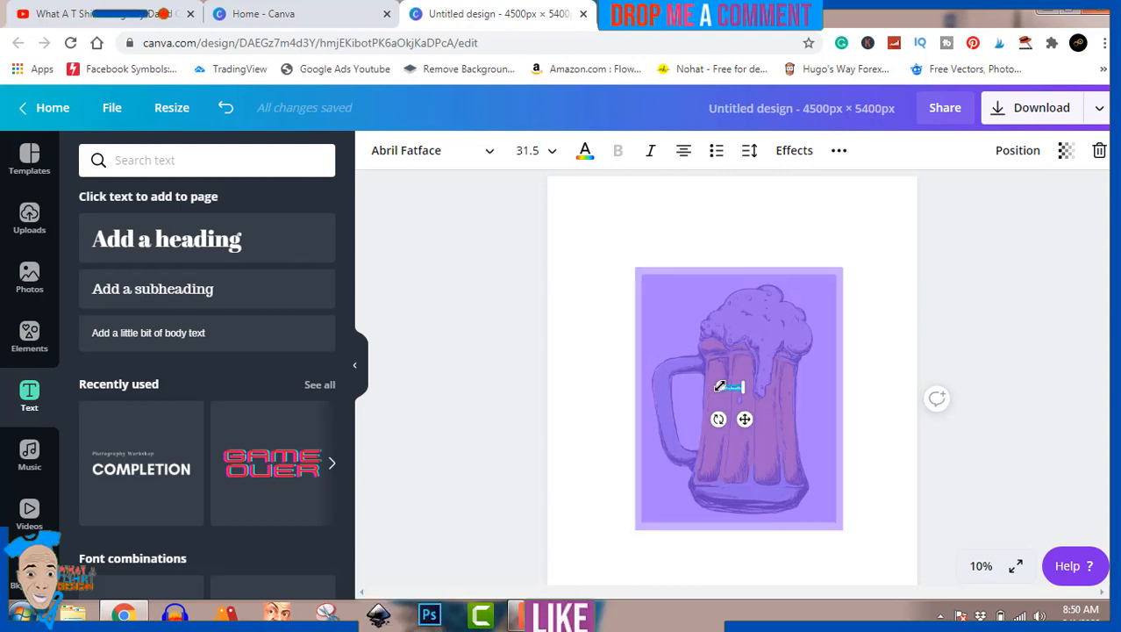
pyautogui.moveTo(719, 386); pyautogui.dragTo(631, 447)
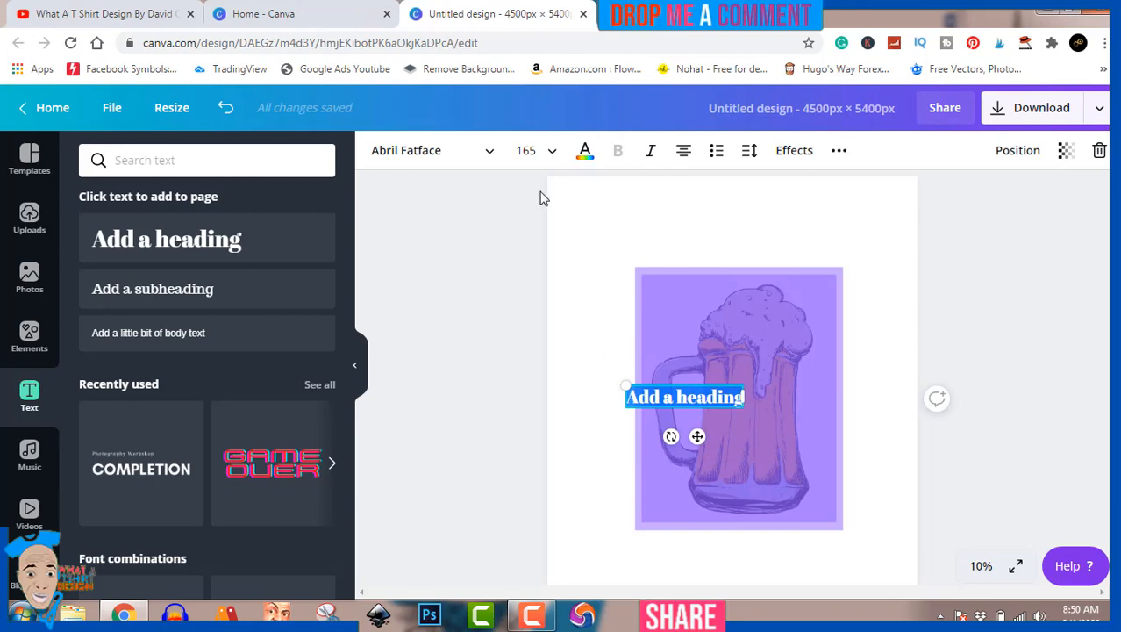
pyautogui.click(490, 150)
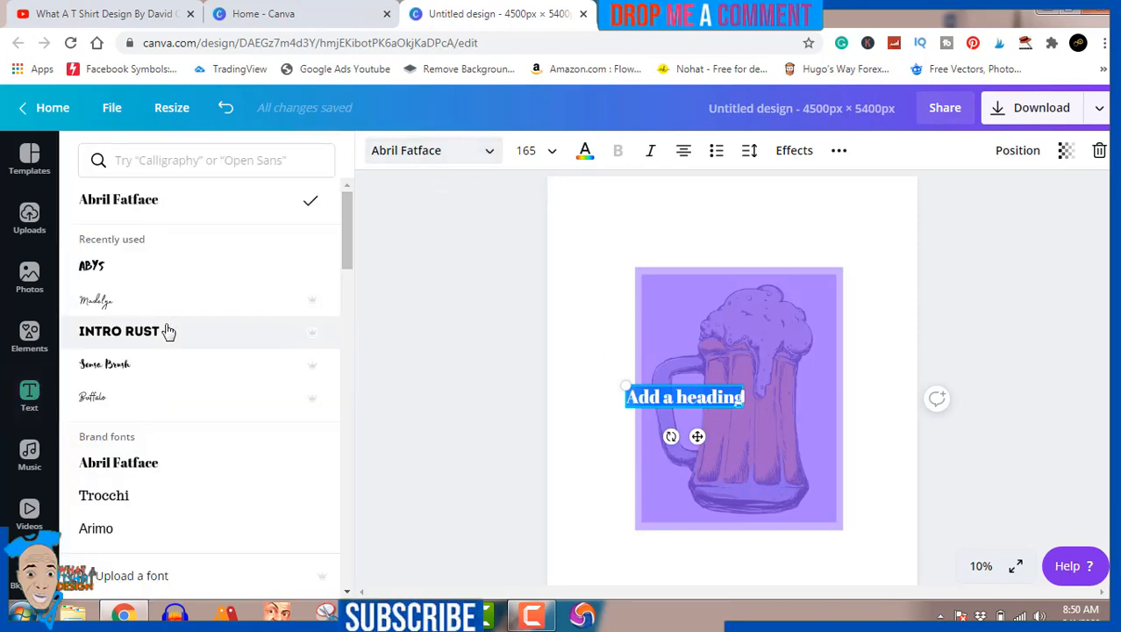
pyautogui.click(131, 334)
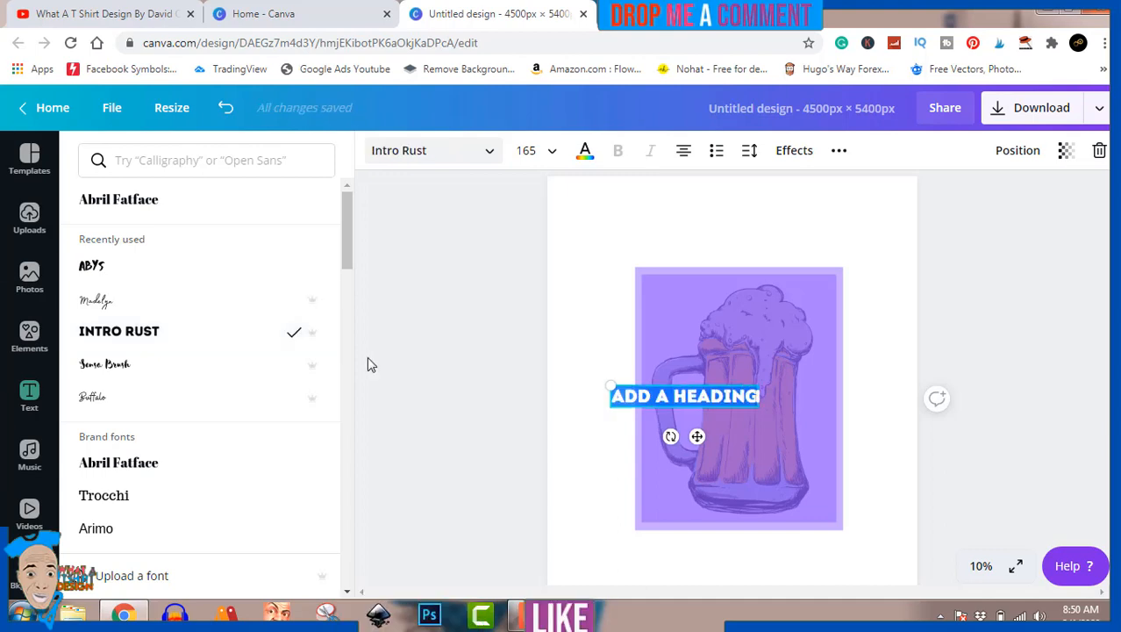
# - Replace the heading text with BRING, enlarge it to size 510 and centre it over the upper part of the purple rectangle
pyautogui.write('BR')
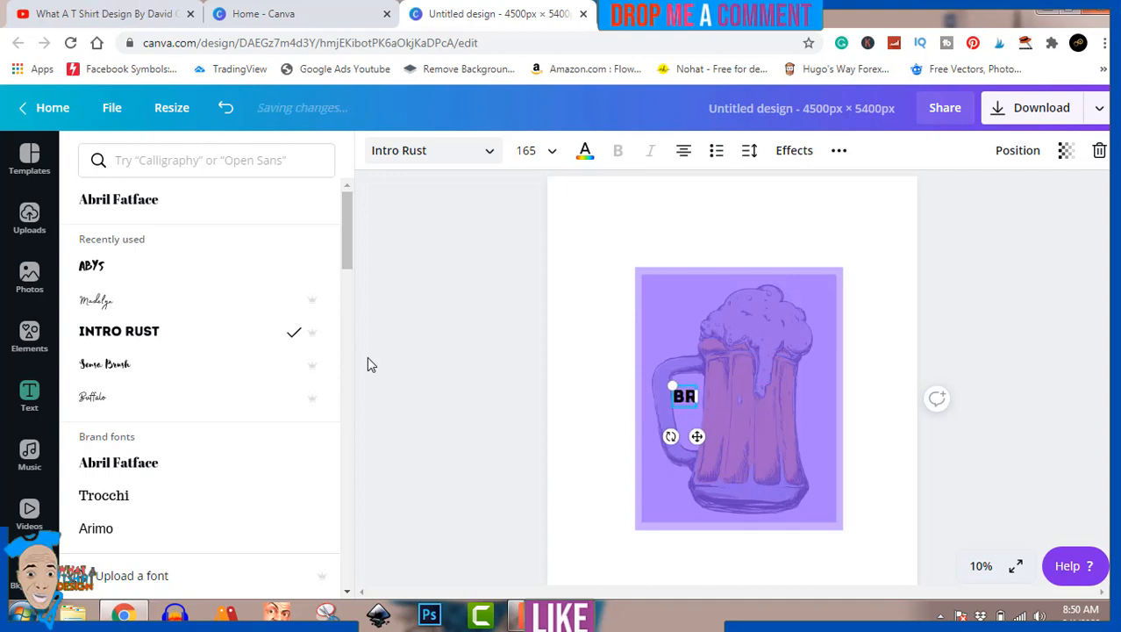
pyautogui.write('ING')
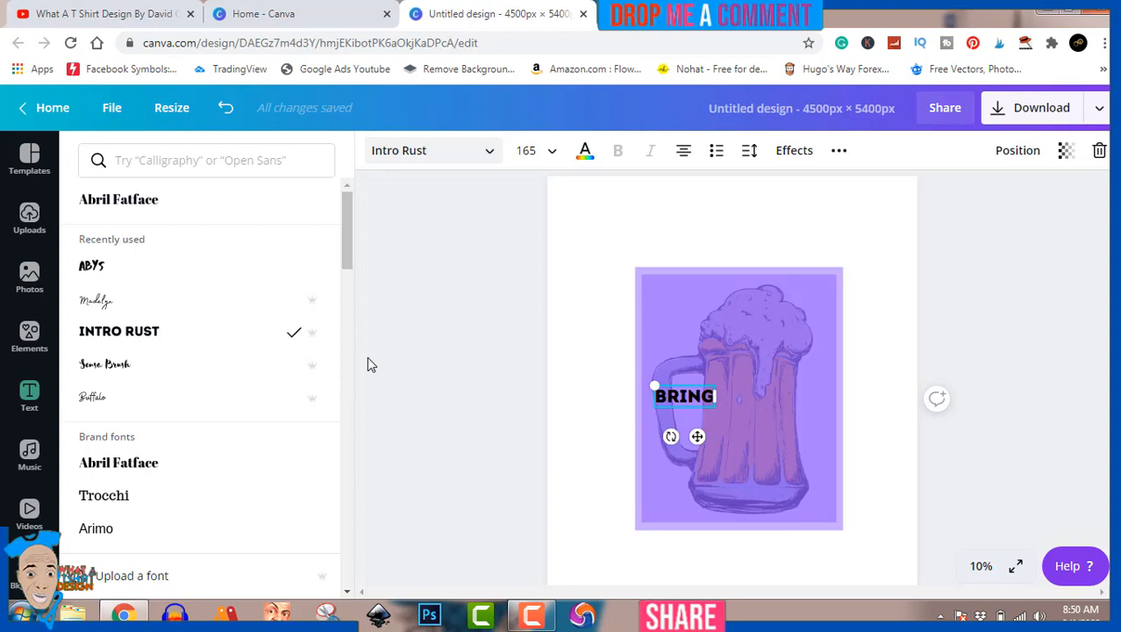
pyautogui.moveTo(653, 385); pyautogui.dragTo(530, 340)
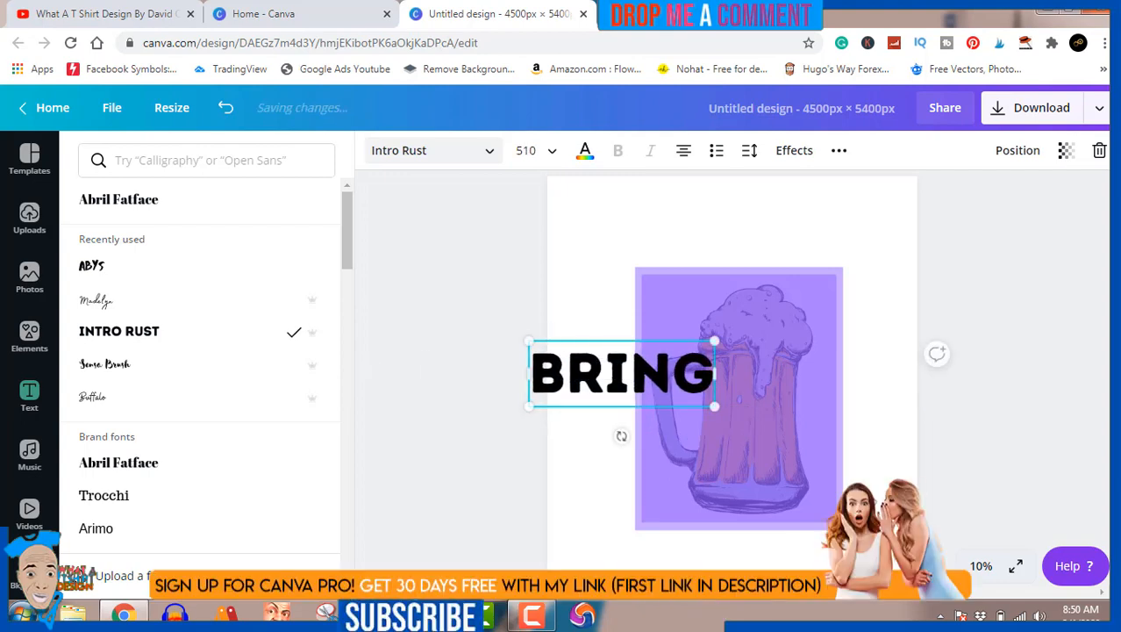
pyautogui.click(966, 280)
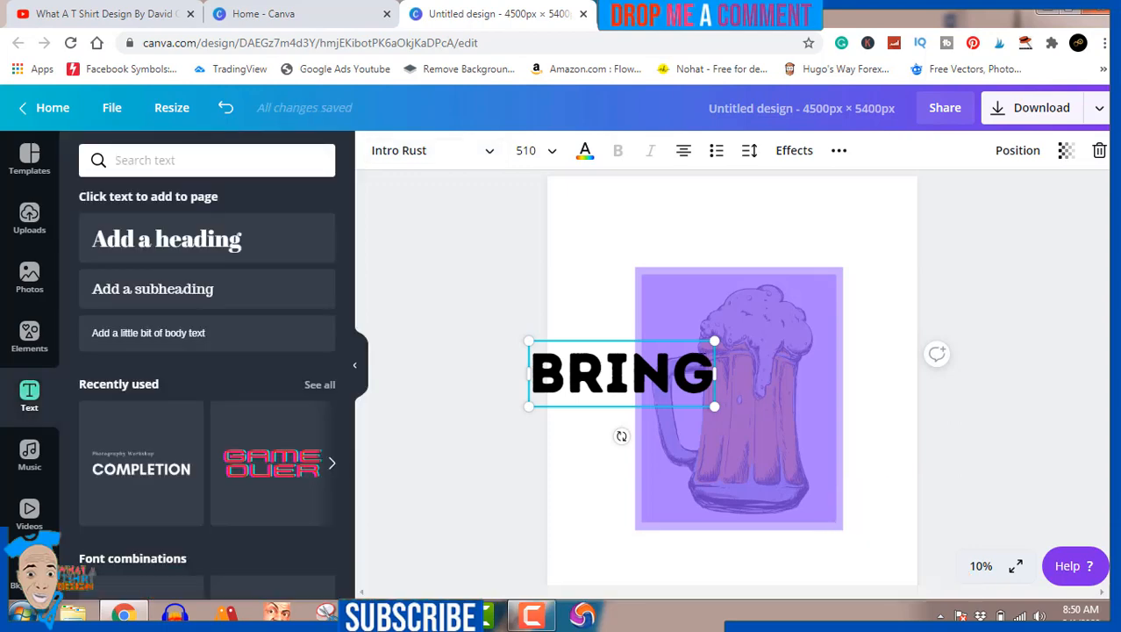
pyautogui.click(1053, 247)
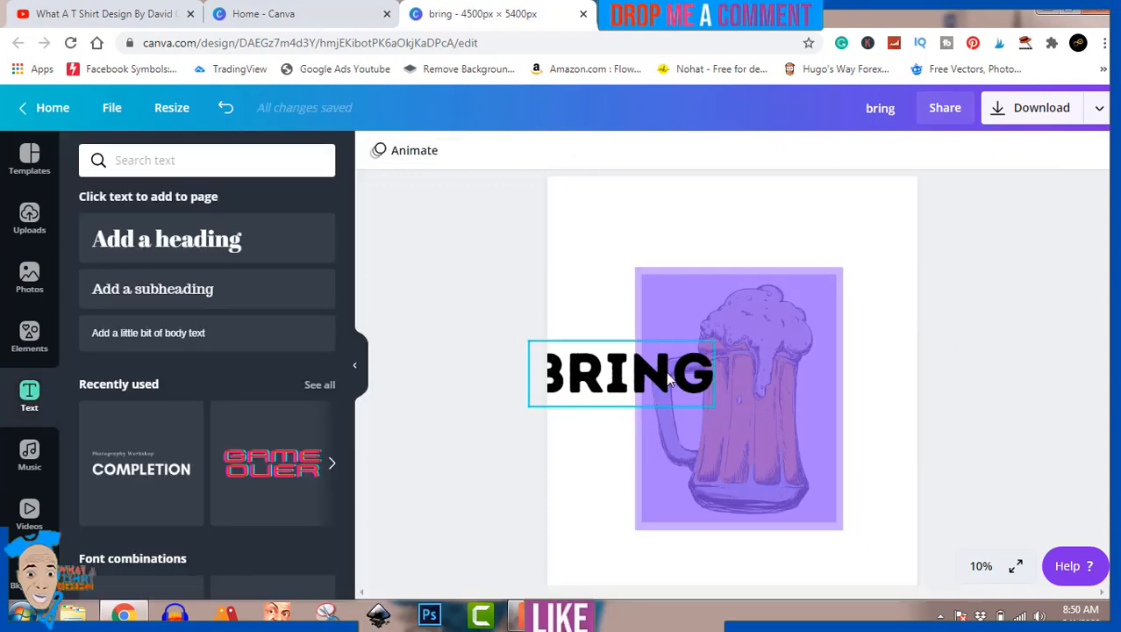
pyautogui.moveTo(666, 374); pyautogui.dragTo(780, 322)
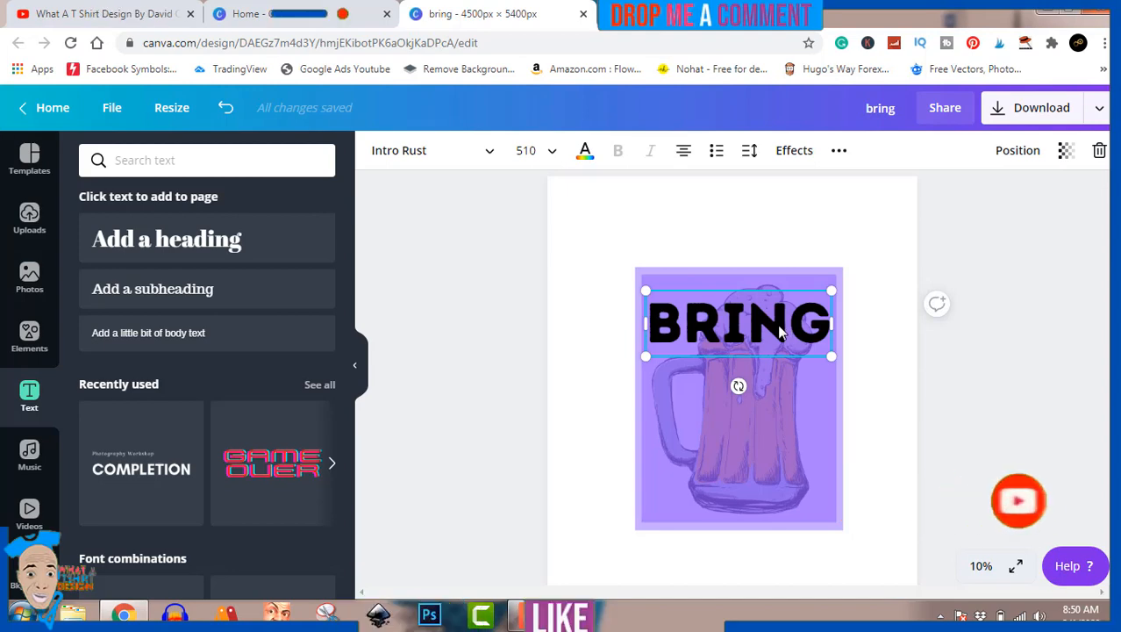
# - Duplicate the BRING text directly below the original and change the copy's text to SOME
pyautogui.moveTo(781, 328); pyautogui.dragTo(779, 371)
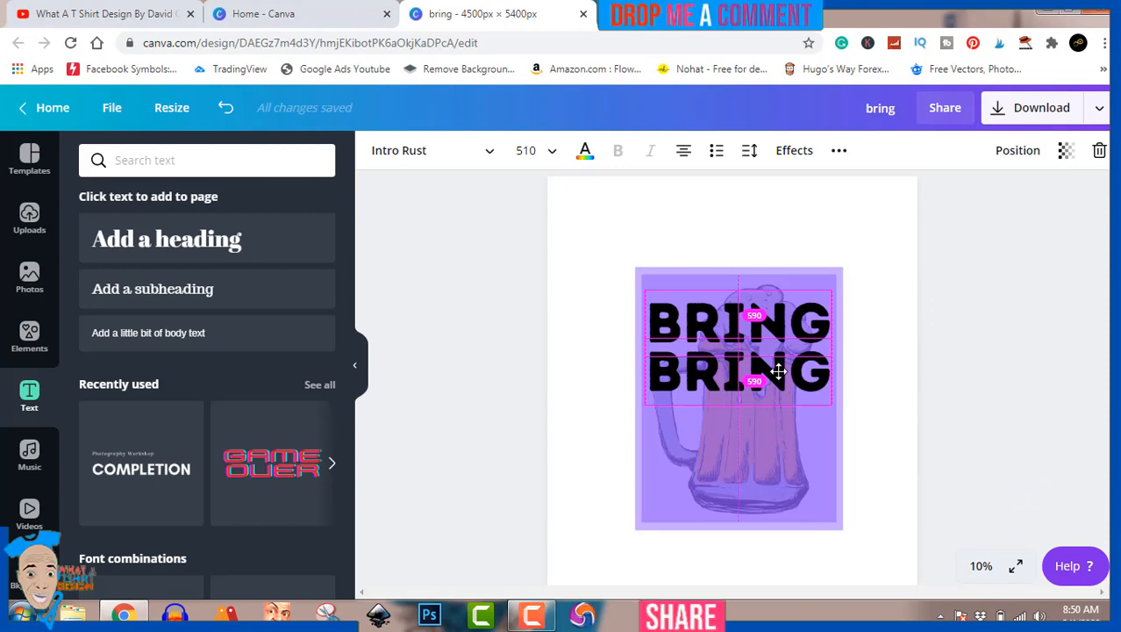
pyautogui.moveTo(778, 371); pyautogui.dragTo(778, 377)
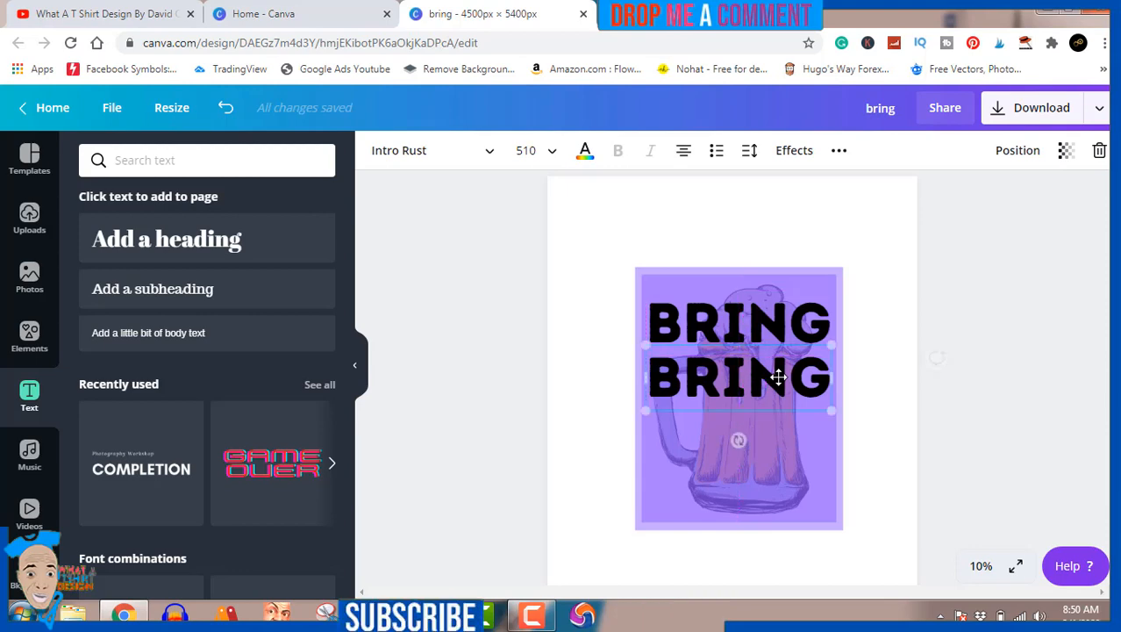
pyautogui.doubleClick(778, 377)
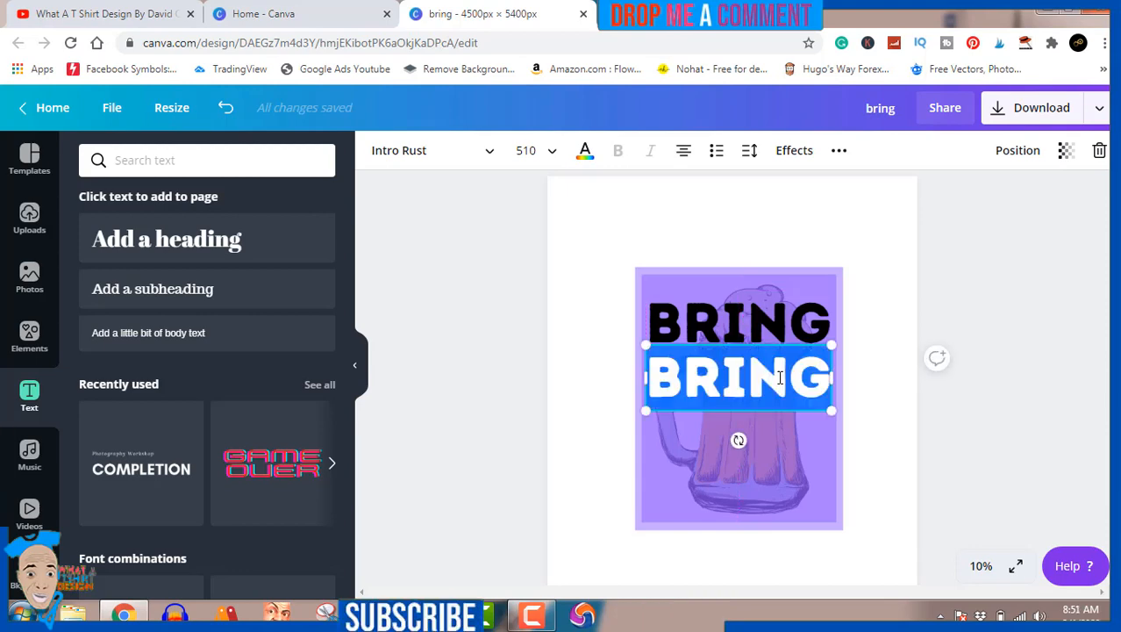
pyautogui.write('some')
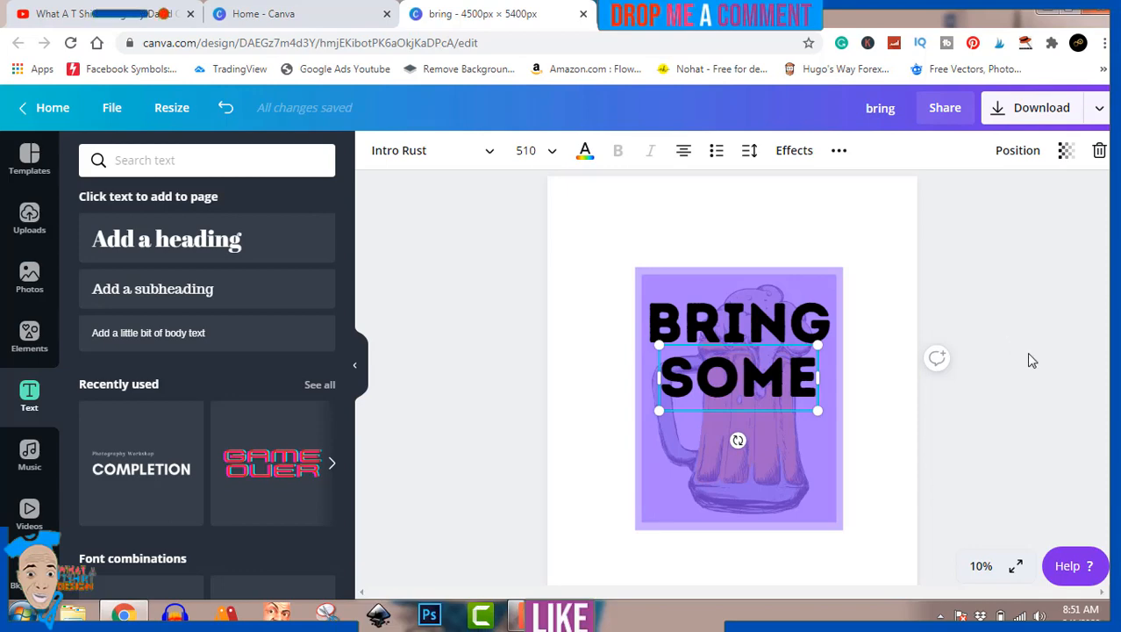
pyautogui.click(1027, 352)
# - Duplicate the SOME text directly below itself and change the copy's text to BUZZ
pyautogui.click(797, 393)
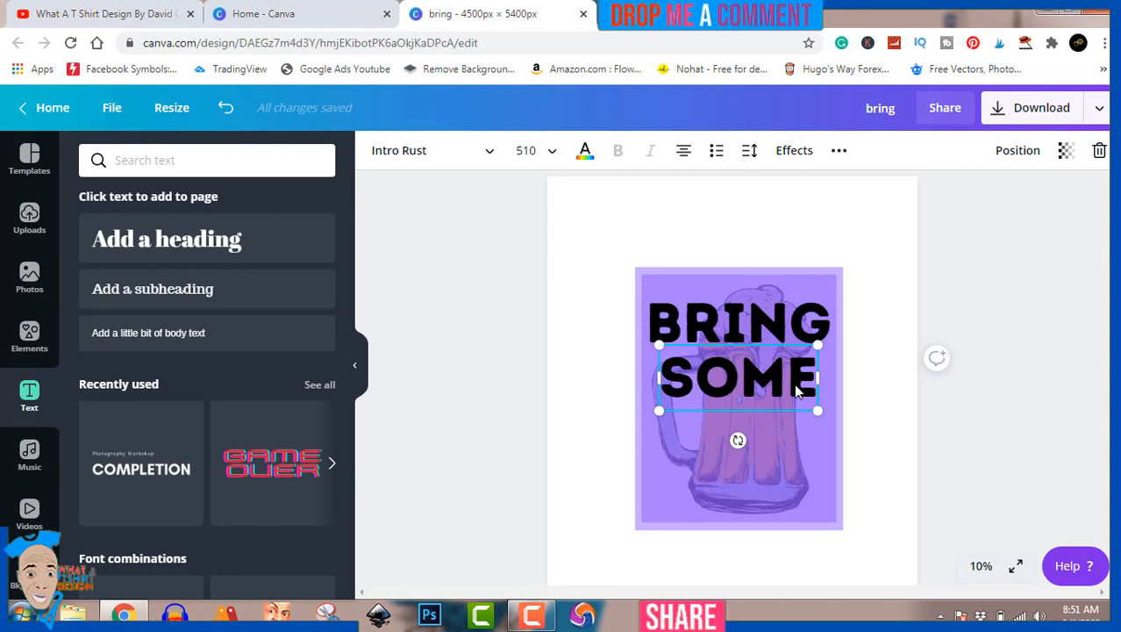
pyautogui.moveTo(795, 397); pyautogui.dragTo(795, 438)
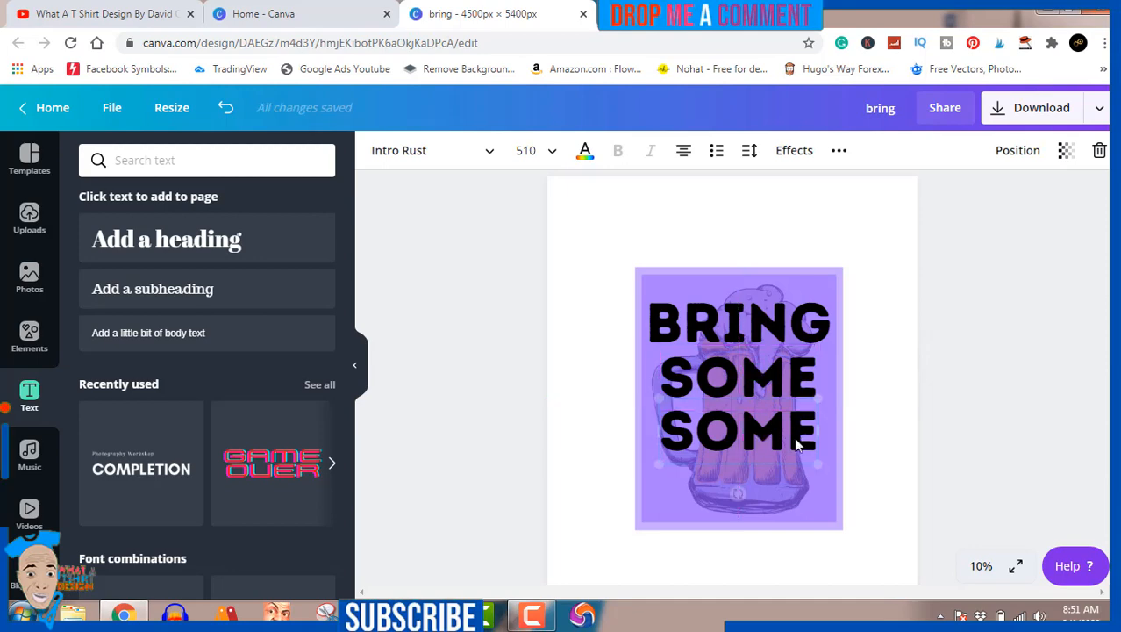
pyautogui.doubleClick(796, 438)
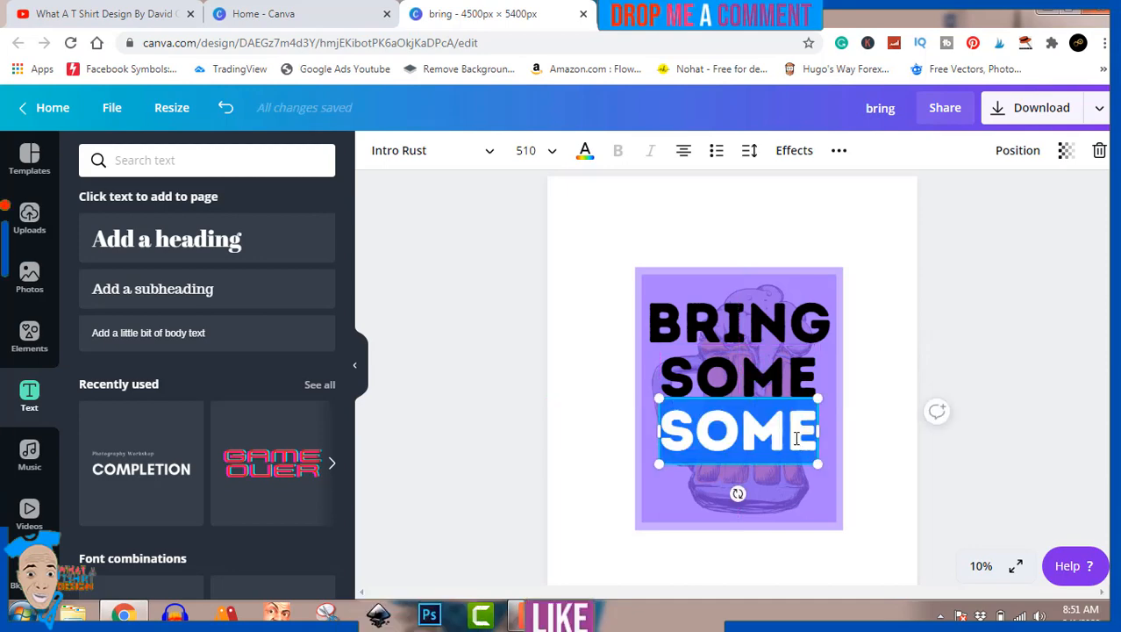
pyautogui.write('BUZZ')
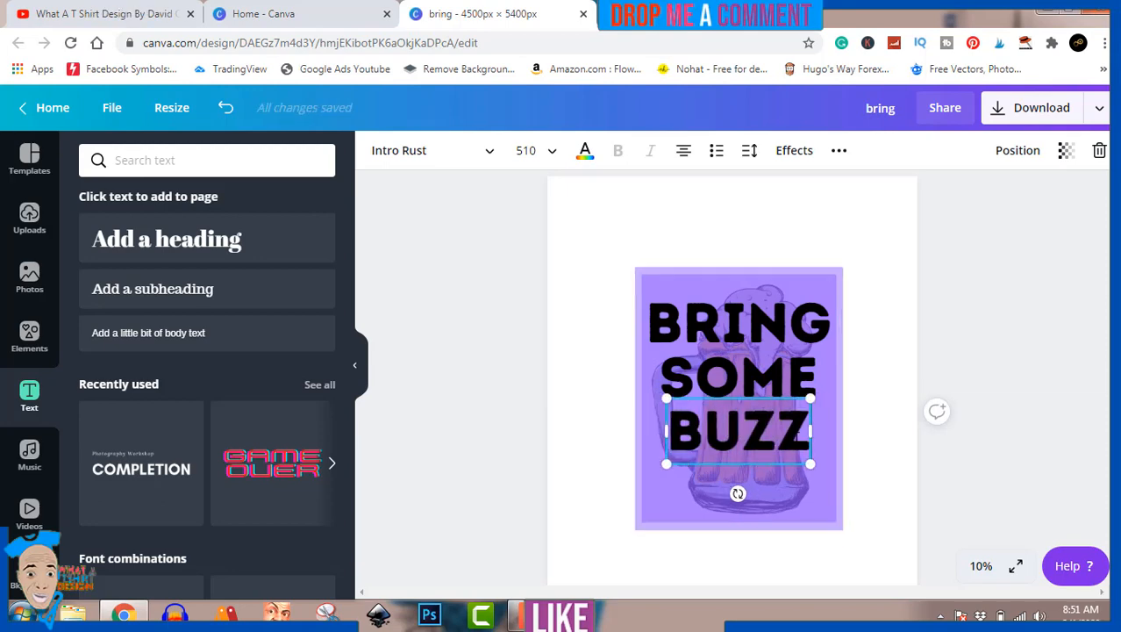
pyautogui.click(997, 303)
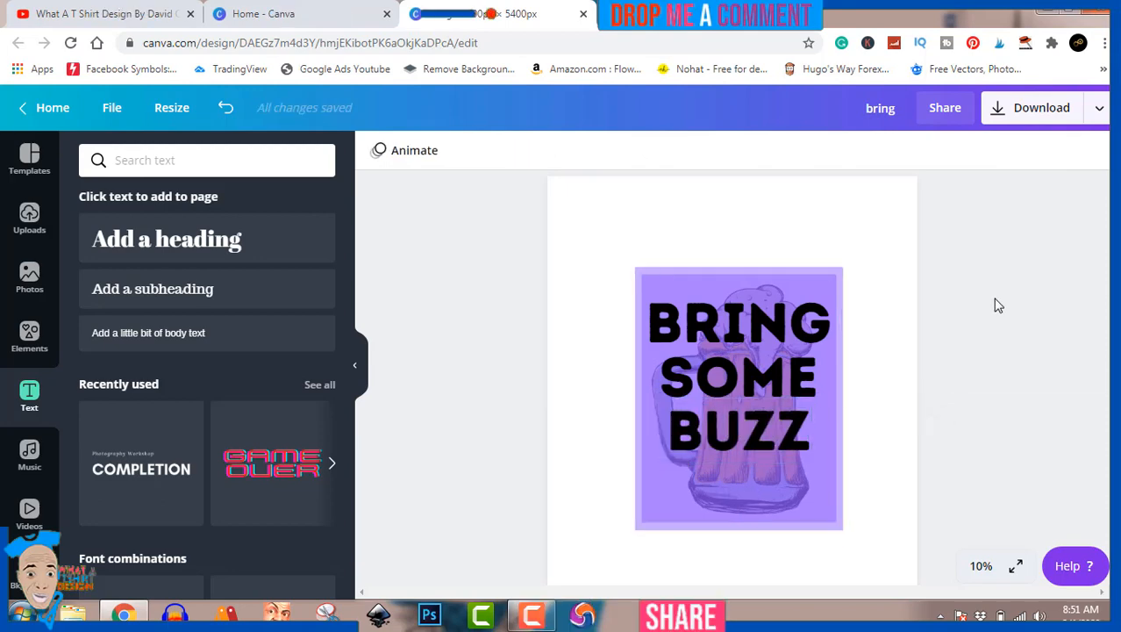
# - Group the BRING, SOME and BUZZ text lines together
pyautogui.click(771, 437)
pyautogui.click(769, 389)
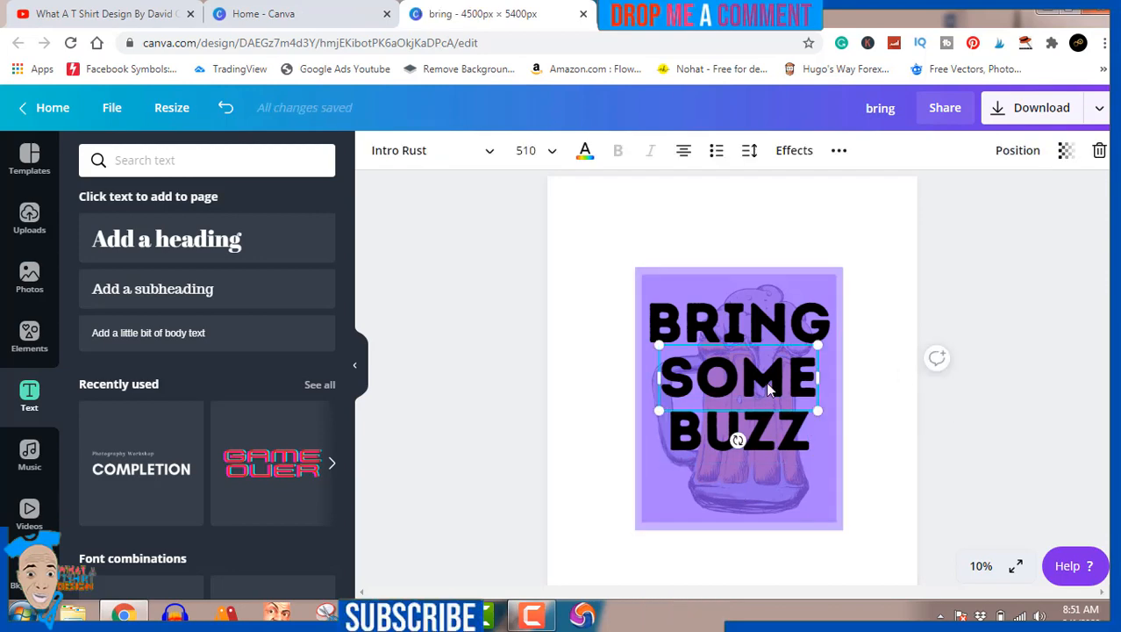
pyautogui.keyDown('shift'); pyautogui.click(771, 430); pyautogui.keyUp('shift')
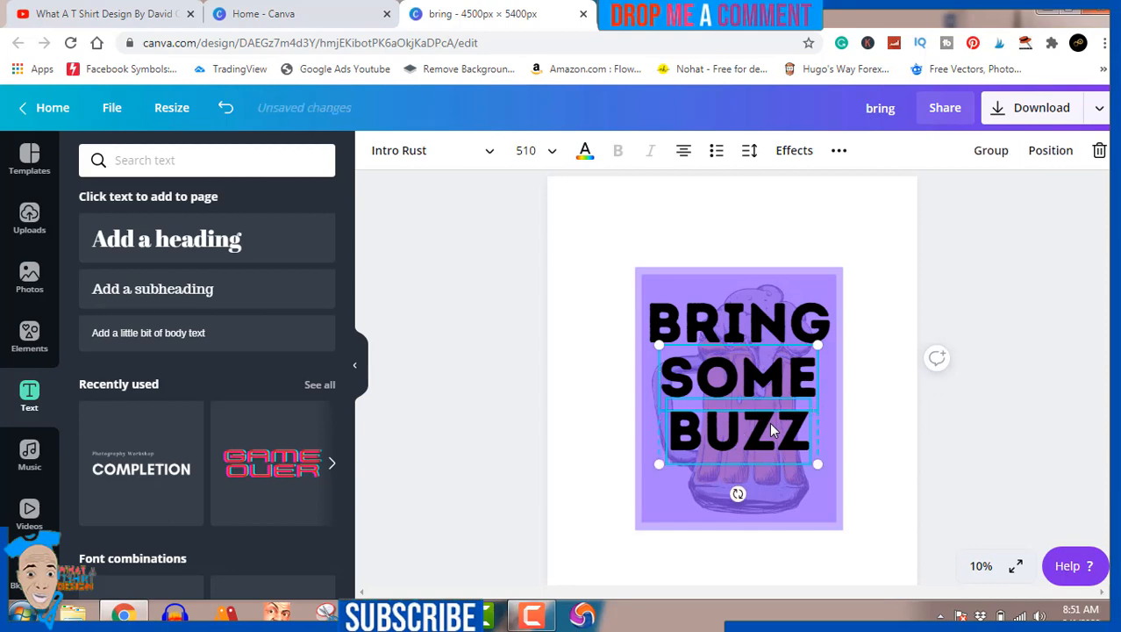
pyautogui.keyDown('shift'); pyautogui.click(759, 330); pyautogui.keyUp('shift')
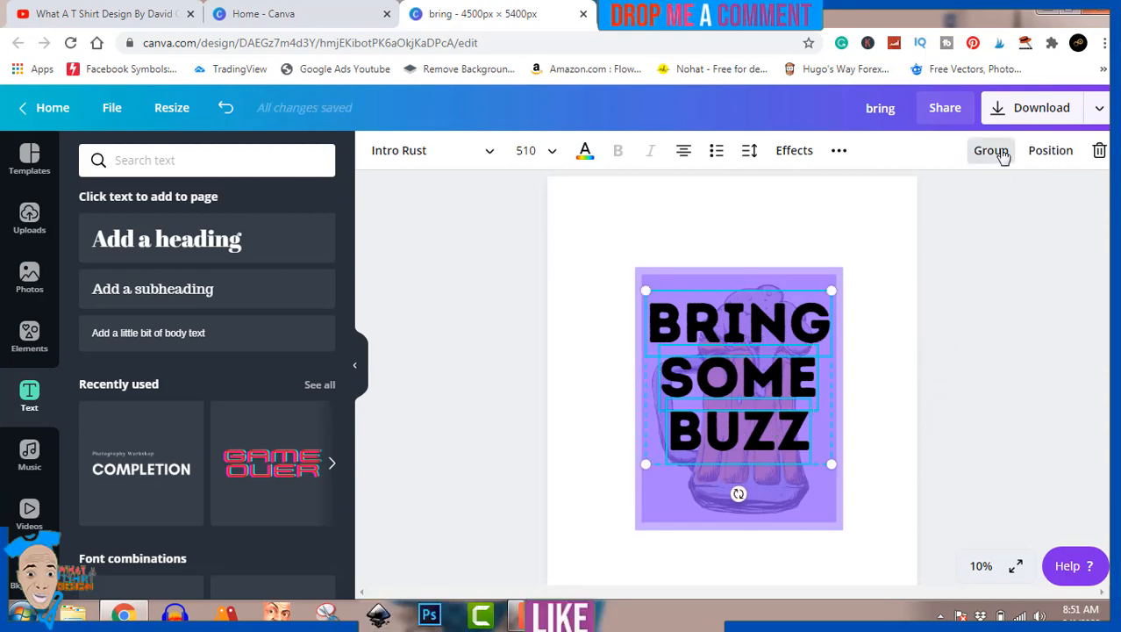
pyautogui.click(1001, 153)
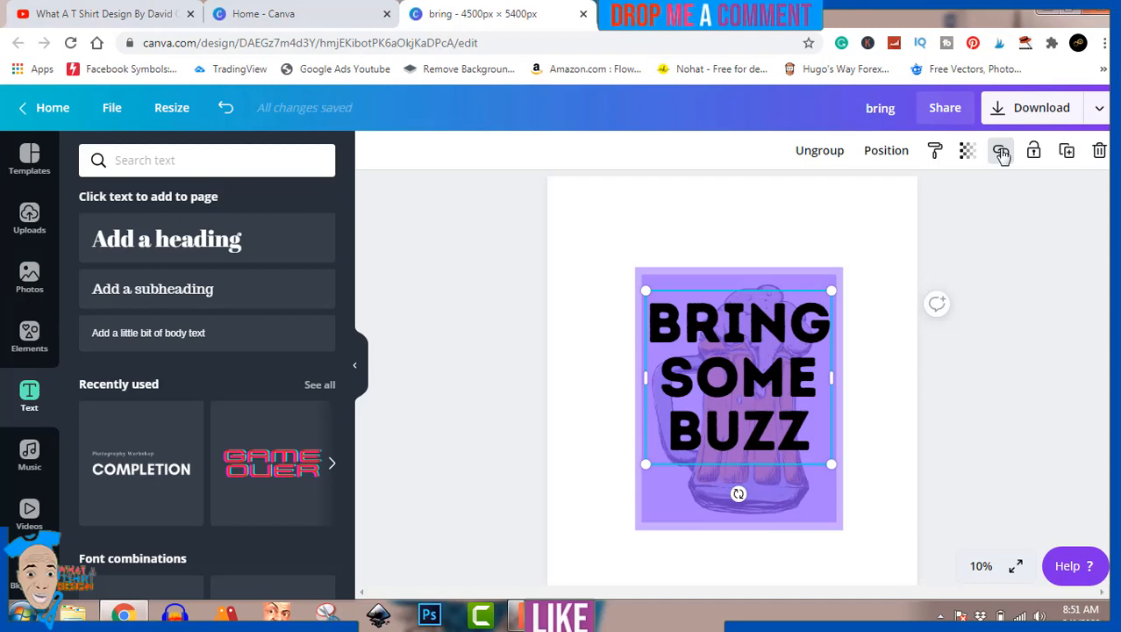
pyautogui.click(993, 419)
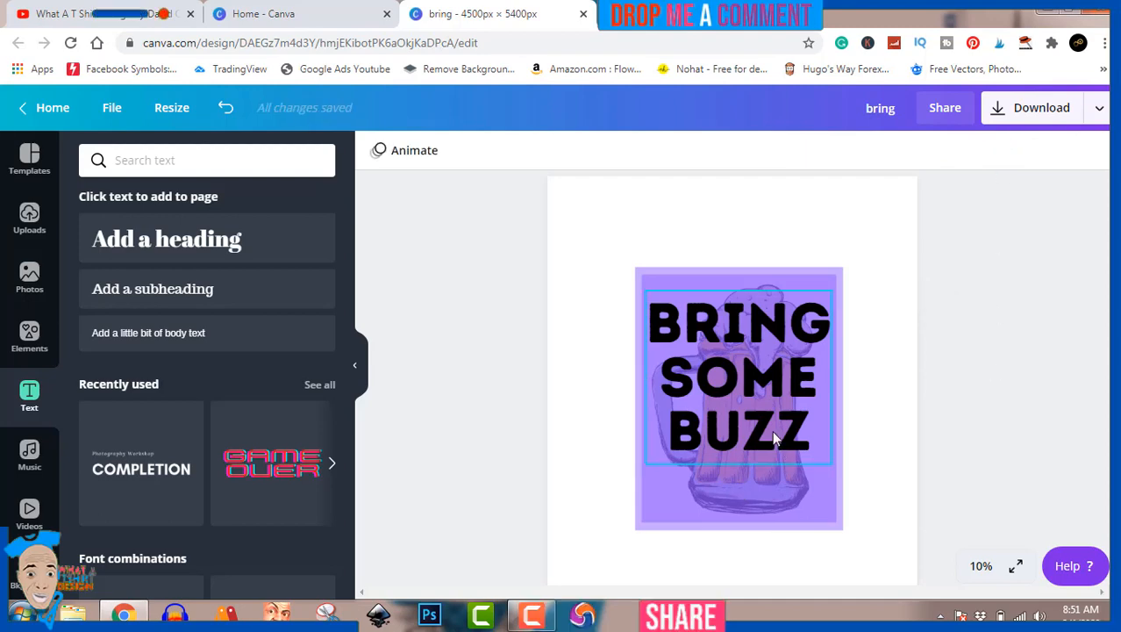
# - Move the grouped text slightly down to centre it vertically on the purple rectangle
pyautogui.click(772, 386)
pyautogui.moveTo(772, 386); pyautogui.dragTo(769, 392)
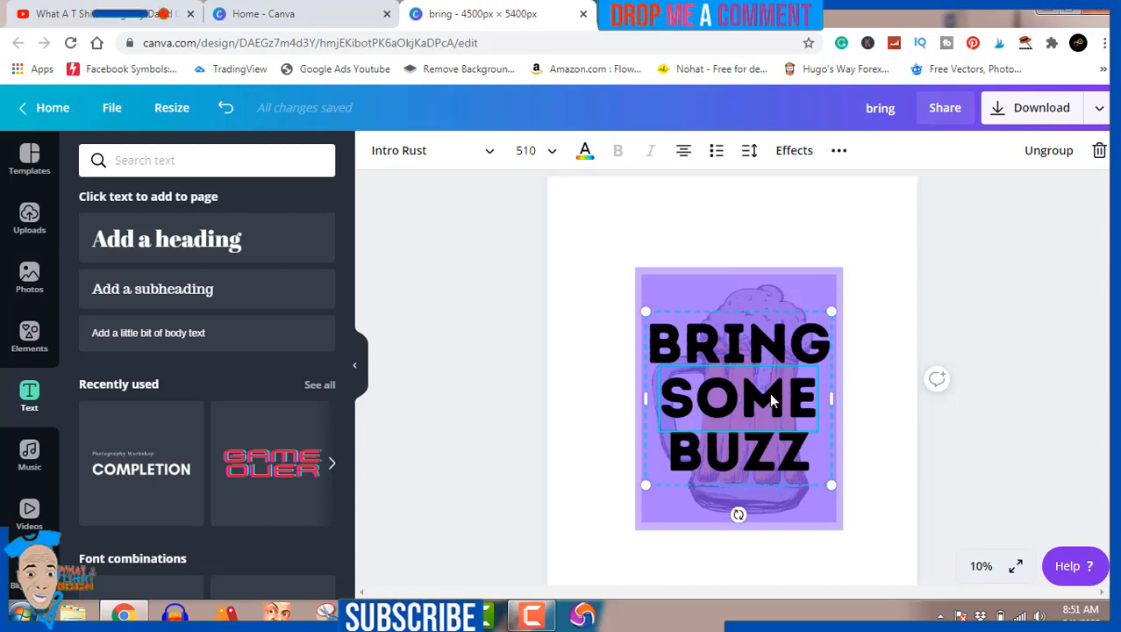
pyautogui.click(1015, 262)
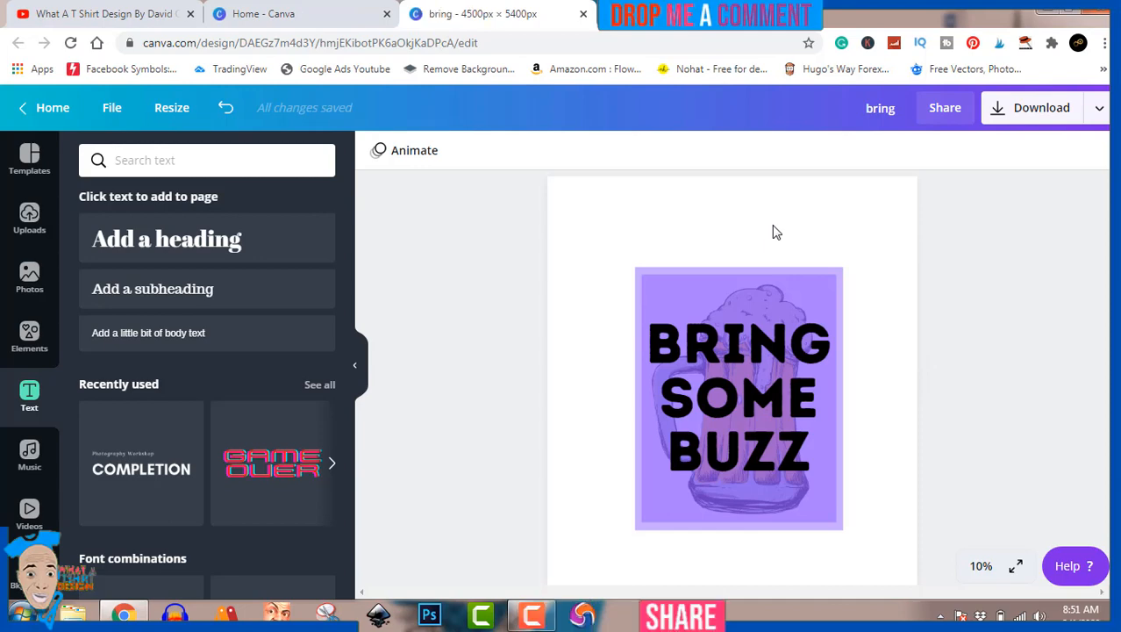
# - Try several default greys on the word SOME and settle on the darkest grey
pyautogui.click(754, 407)
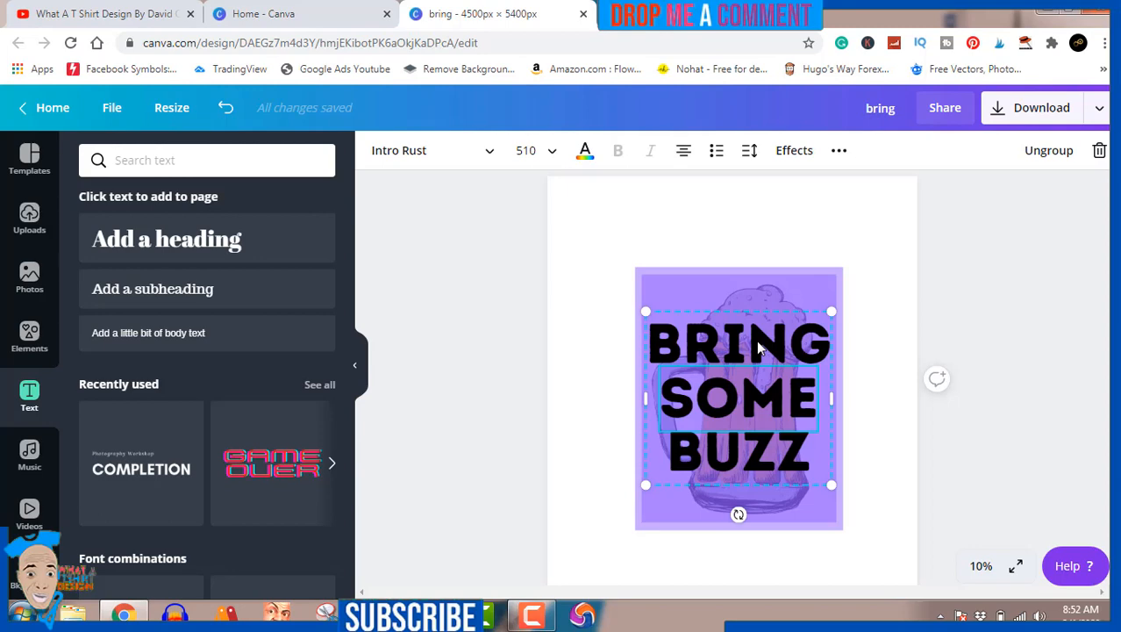
pyautogui.click(584, 151)
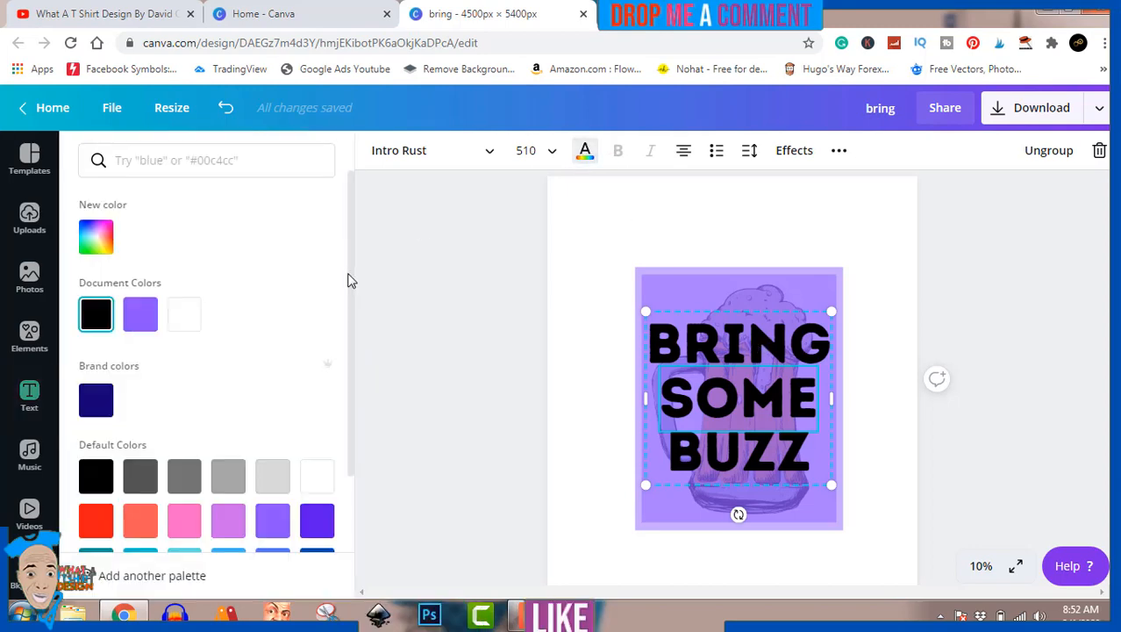
pyautogui.click(233, 474)
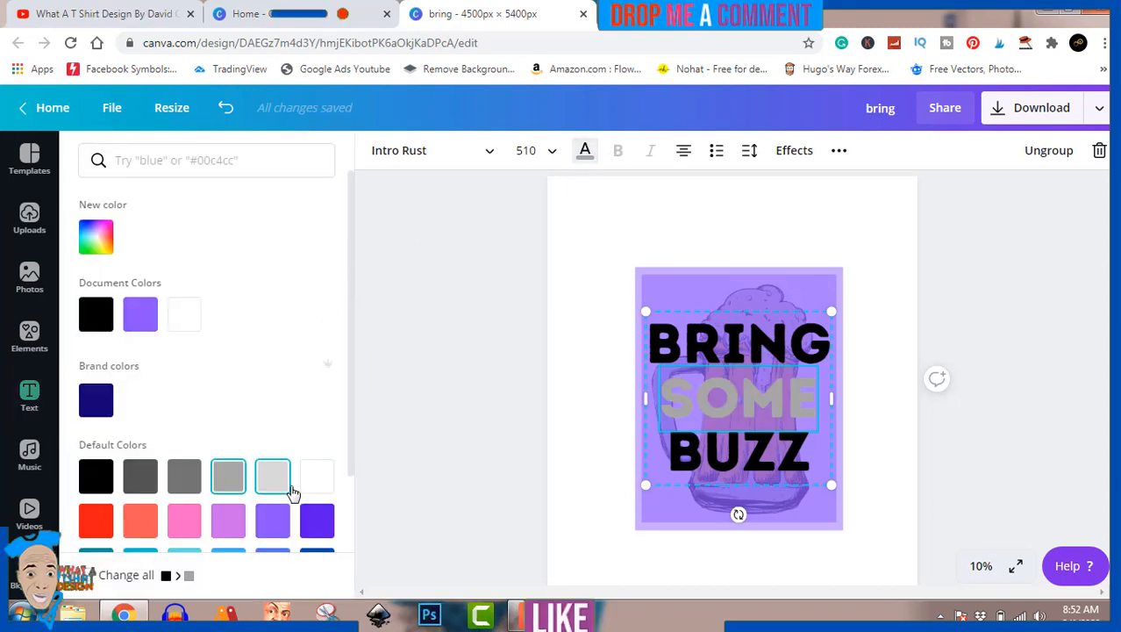
pyautogui.click(289, 488)
pyautogui.click(185, 488)
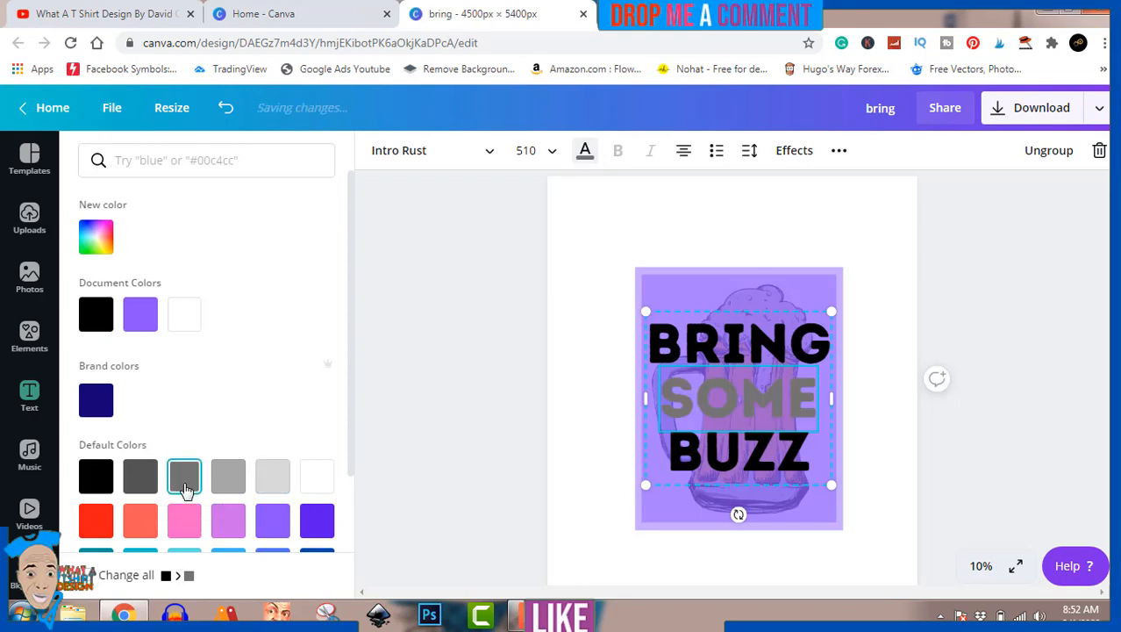
pyautogui.click(139, 485)
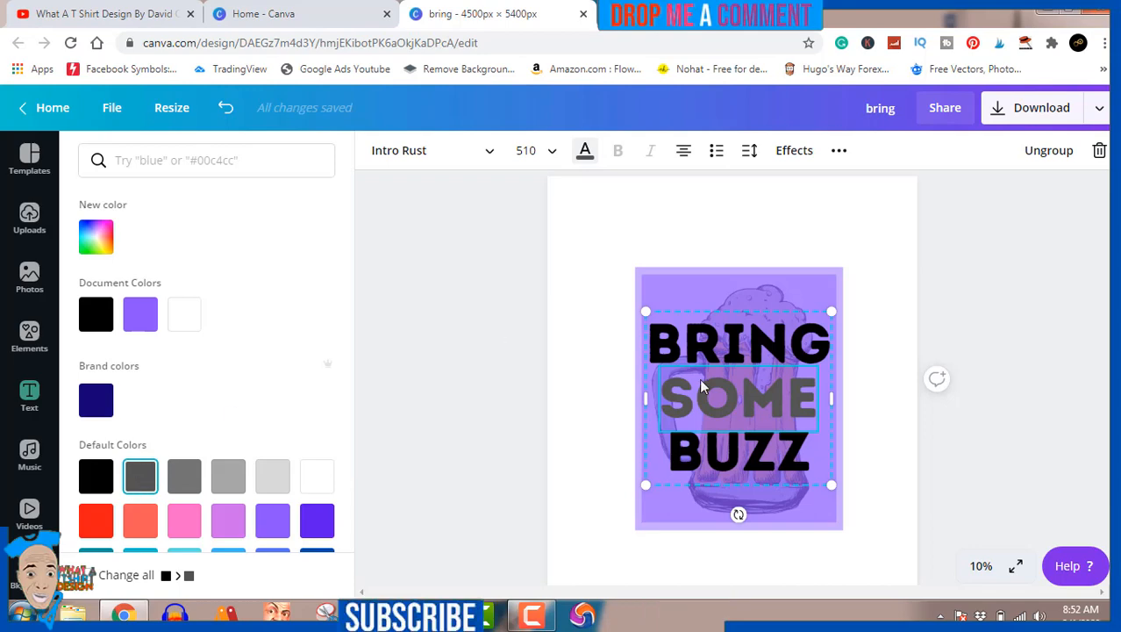
# - Colour the word BUZZ with the lightest grey from the default colours
pyautogui.click(740, 456)
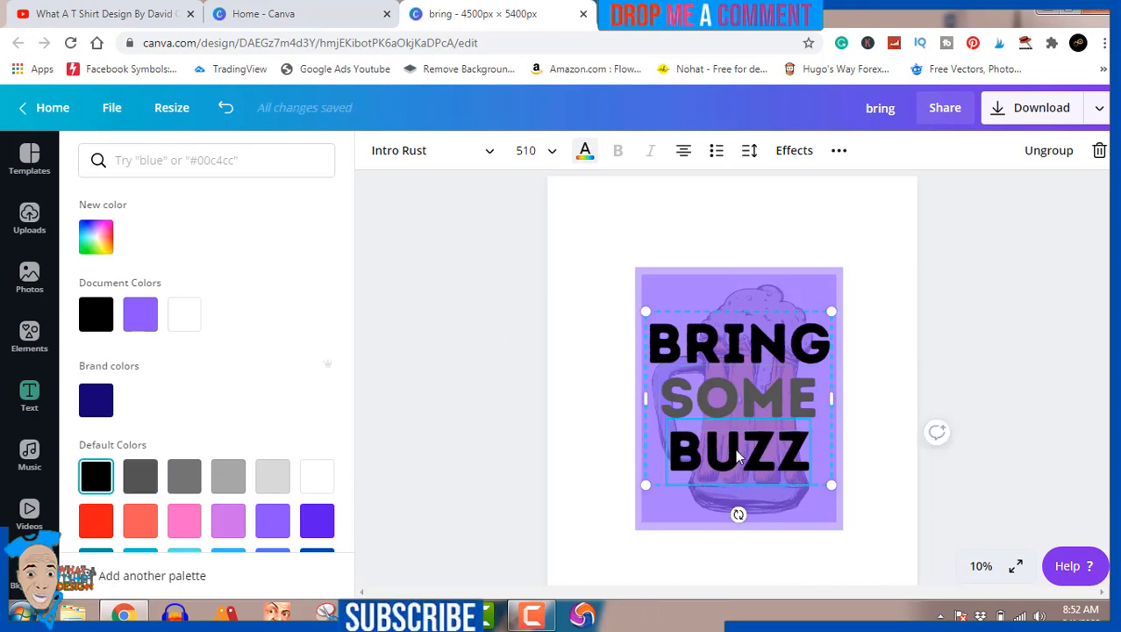
pyautogui.click(277, 474)
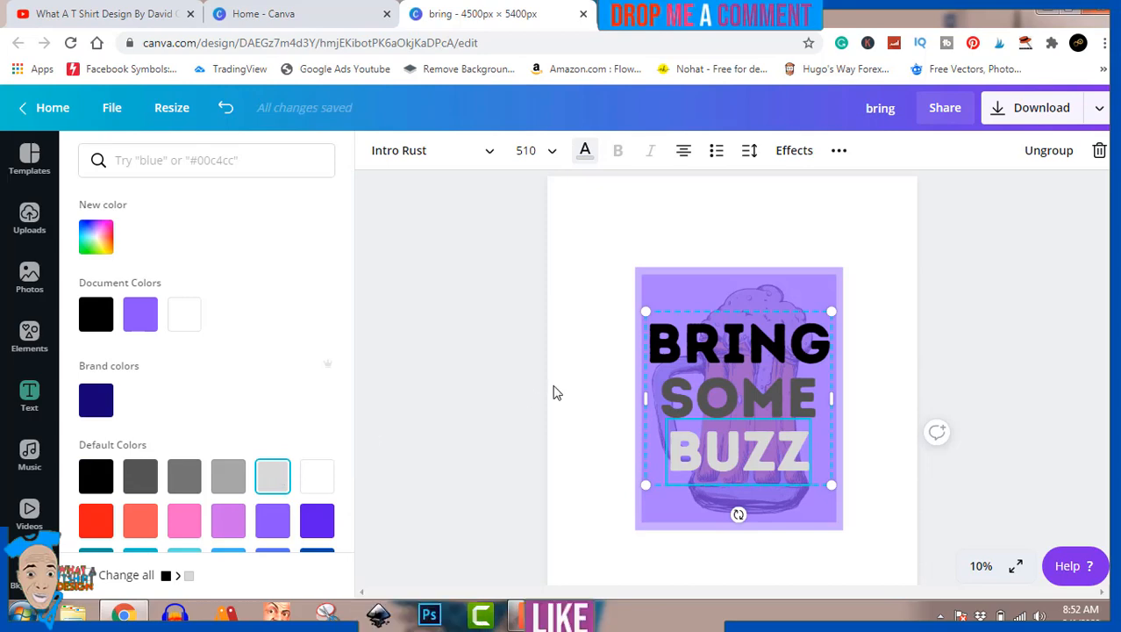
pyautogui.press('Escape')
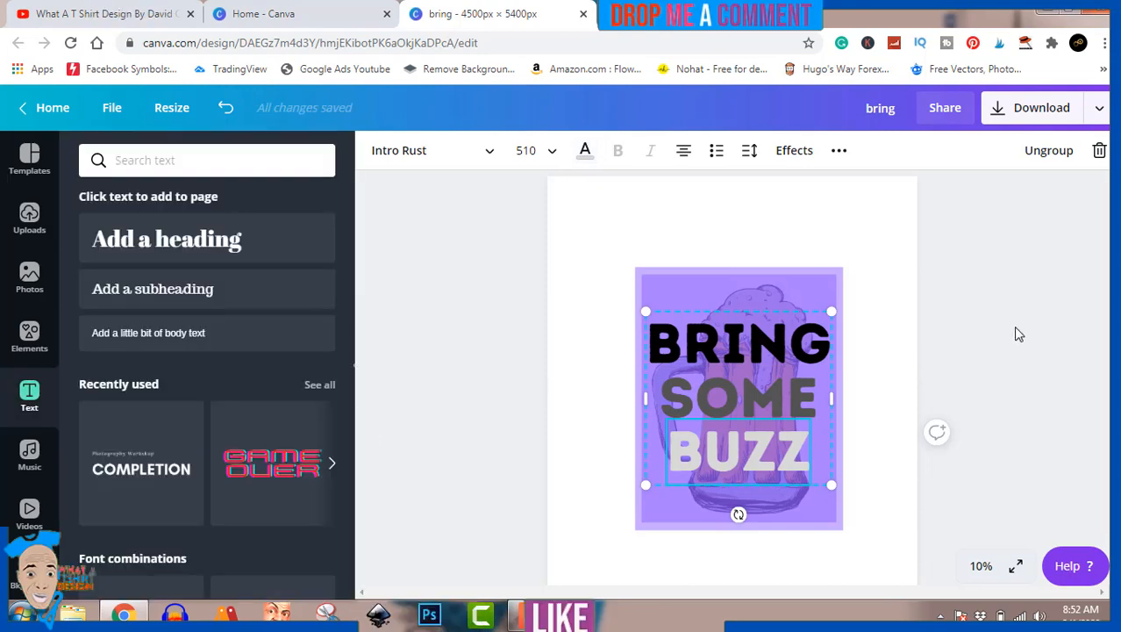
# - Deselect the text and download the design as a PNG at 1x size with a transparent background
pyautogui.click(1016, 333)
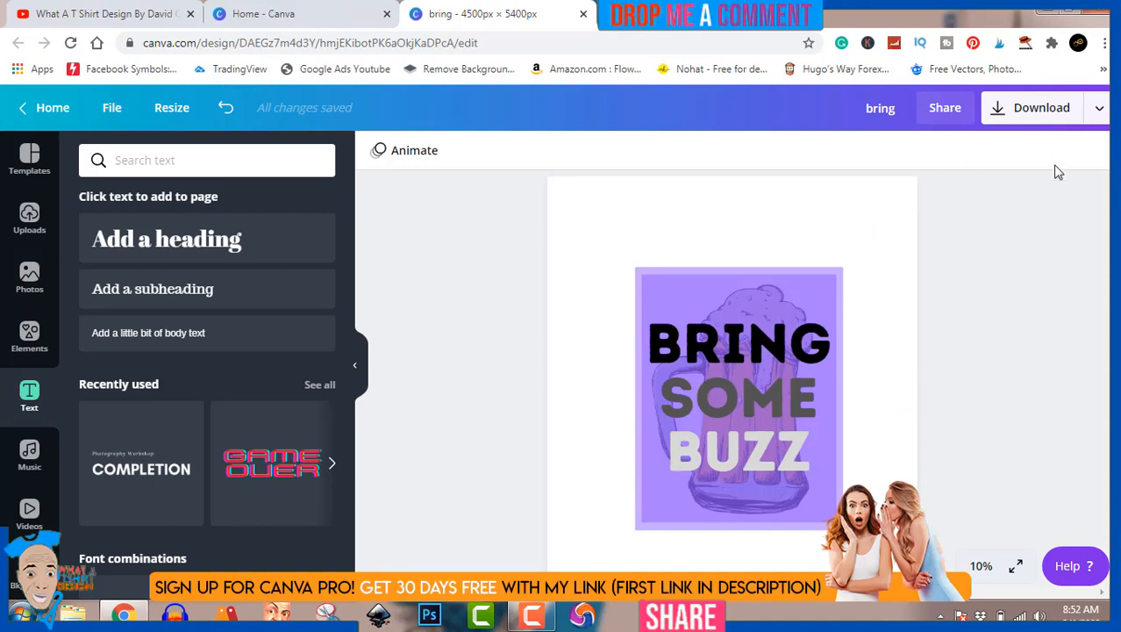
pyautogui.click(1040, 112)
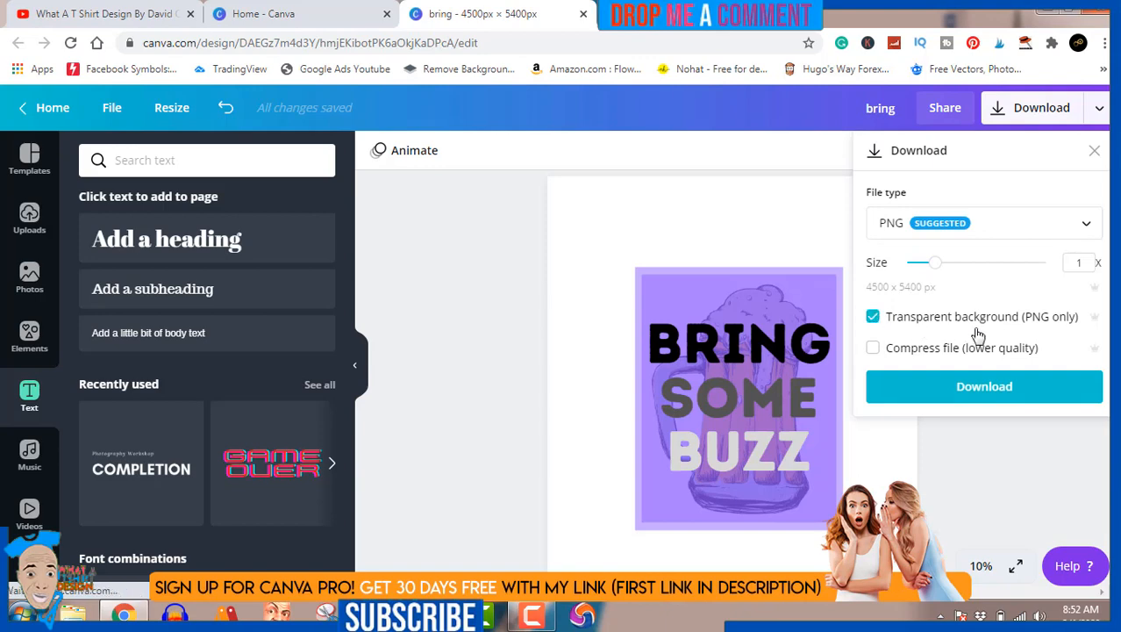
pyautogui.click(994, 395)
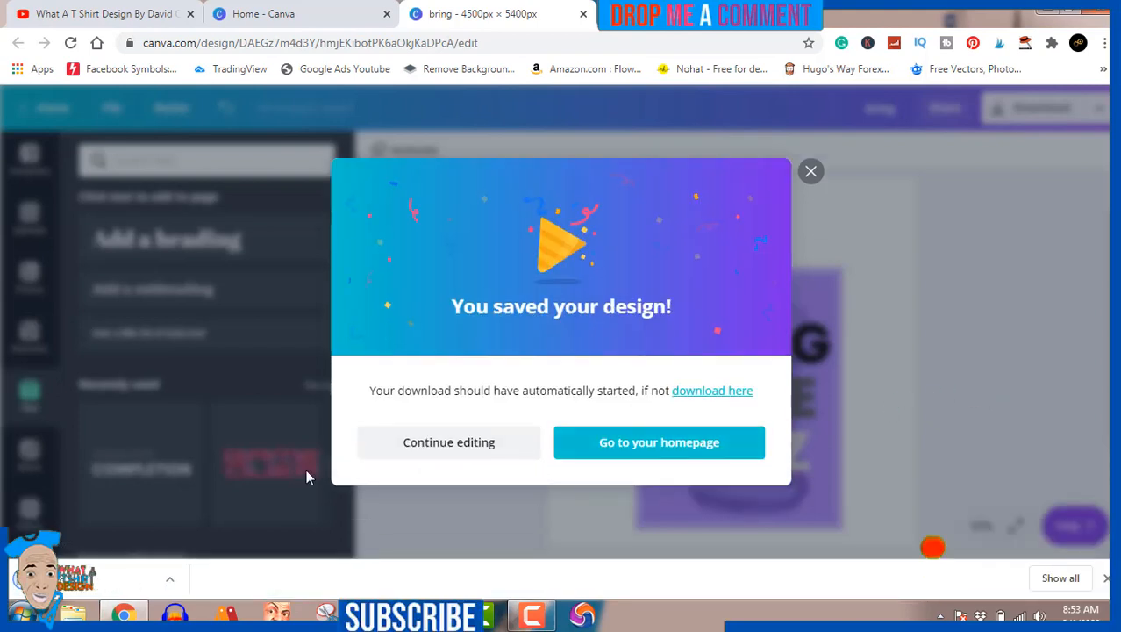
# - Show the downloaded PNG in its folder and open the "bring" image in Windows Photo Viewer
pyautogui.click(170, 579)
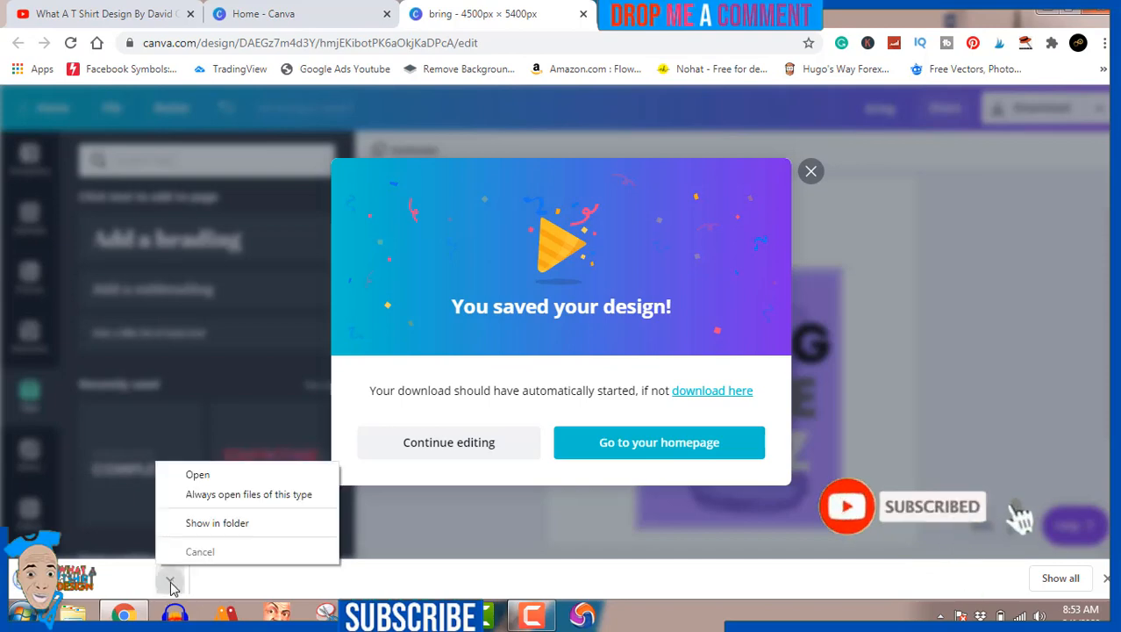
pyautogui.click(226, 523)
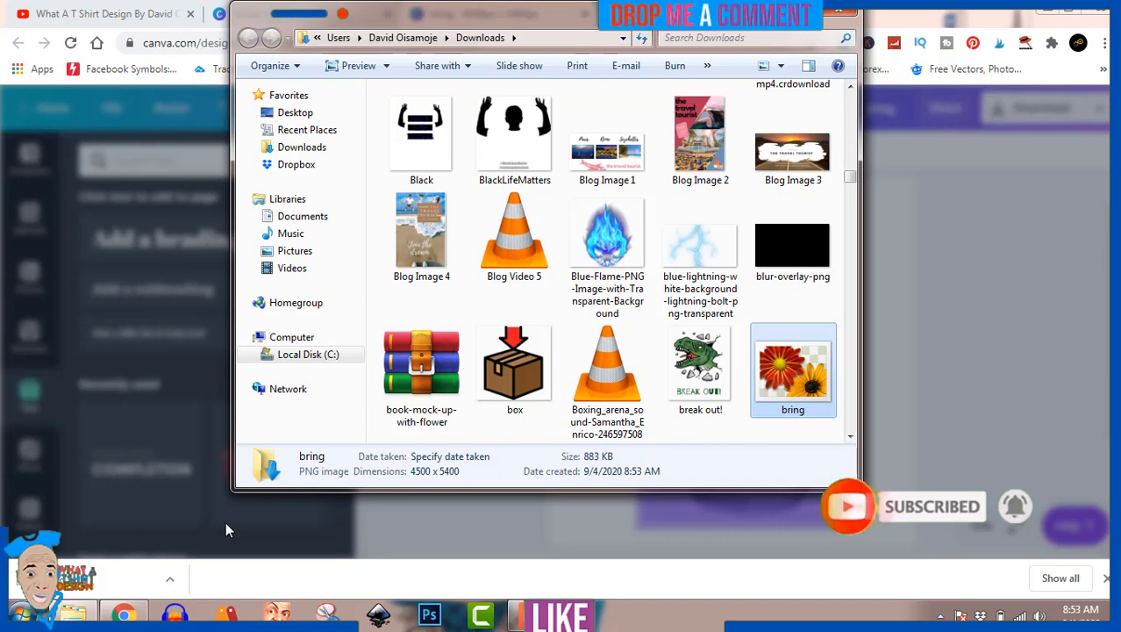
pyautogui.doubleClick(800, 377)
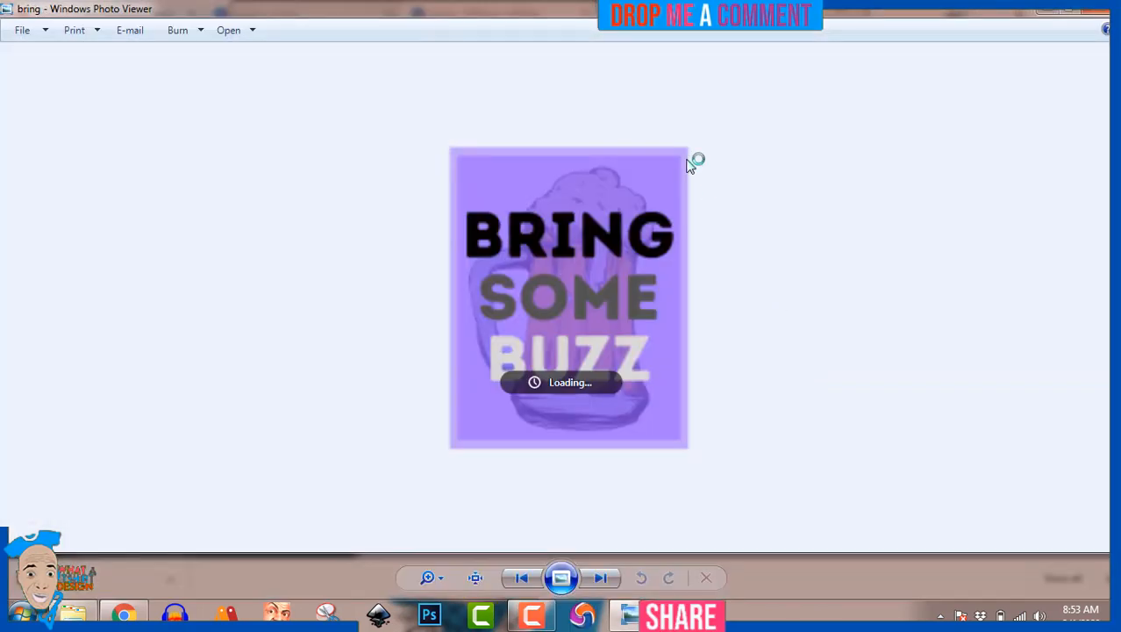